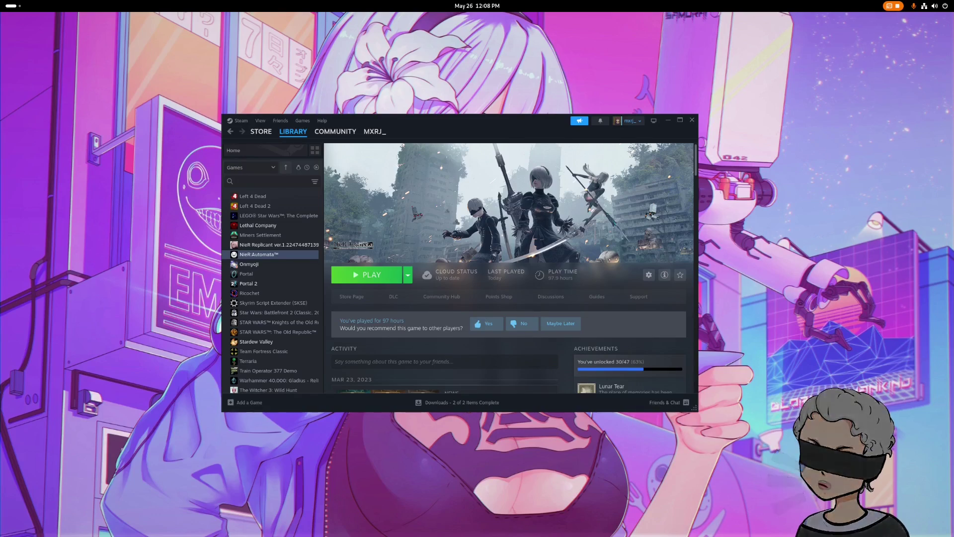
Switch to Files and locate the VC_redist.x64.exe and VC_redist.x86.exe installers in the Downloads folder
{"action": "key", "text": "super"}
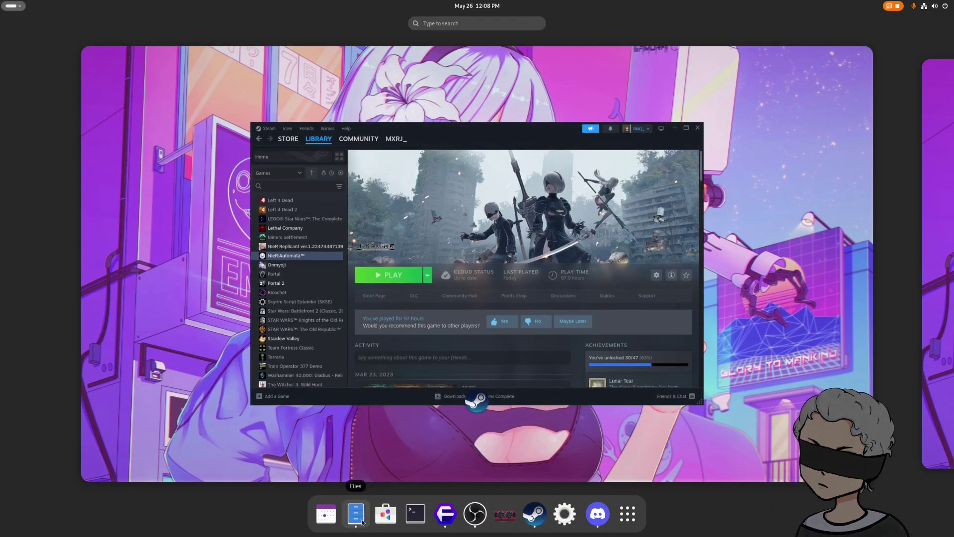
{"action": "key", "text": "super"}
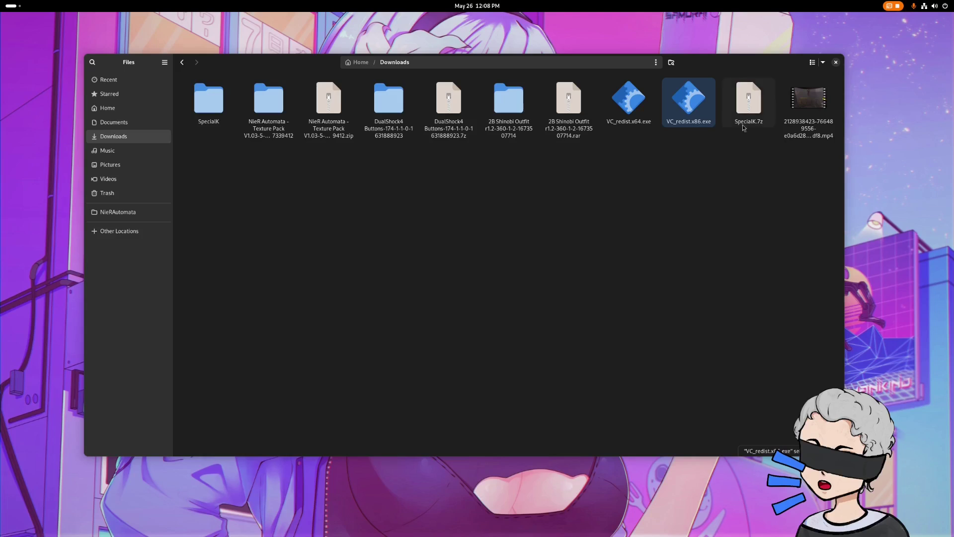
{"action": "left_click_drag", "start_coordinate": [740, 63], "coordinate": [740, 76]}
{"action": "left_click_drag", "start_coordinate": [619, 185], "coordinate": [701, 115]}
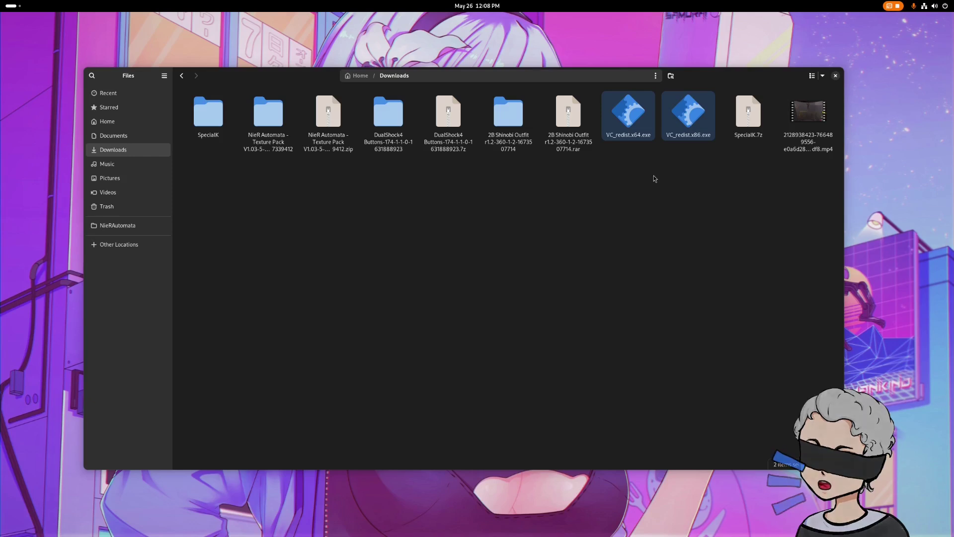
{"action": "left_click", "coordinate": [651, 203]}
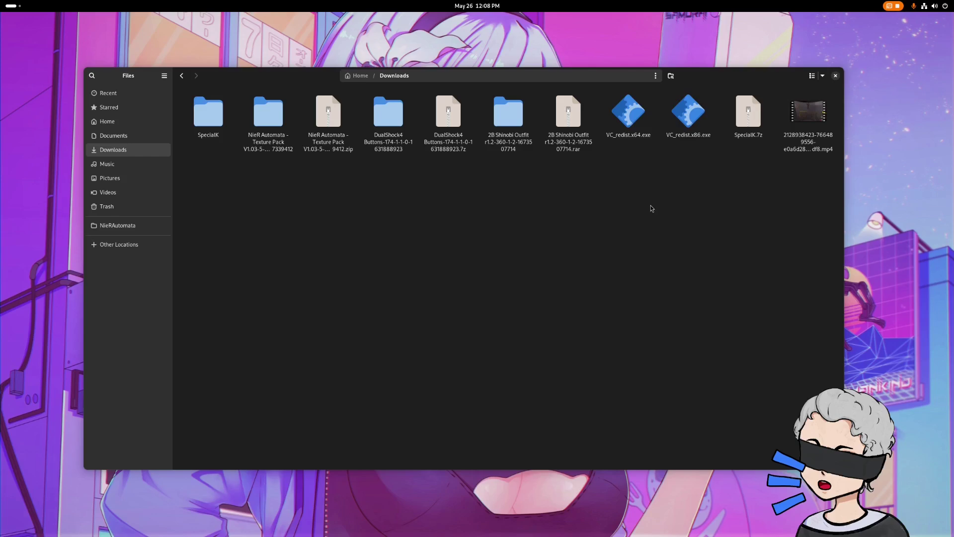
Run VC_redist.x64.exe in the NieR:Automata Wine prefix and cancel its setup without repairing or uninstalling
{"action": "double_click", "coordinate": [626, 124]}
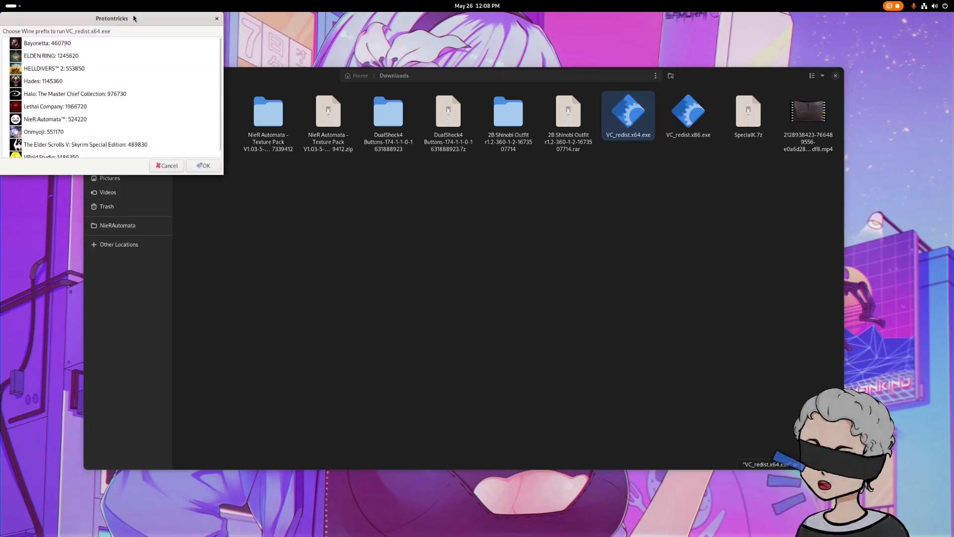
{"action": "left_click_drag", "start_coordinate": [132, 16], "coordinate": [422, 211]}
{"action": "left_click", "coordinate": [347, 314]}
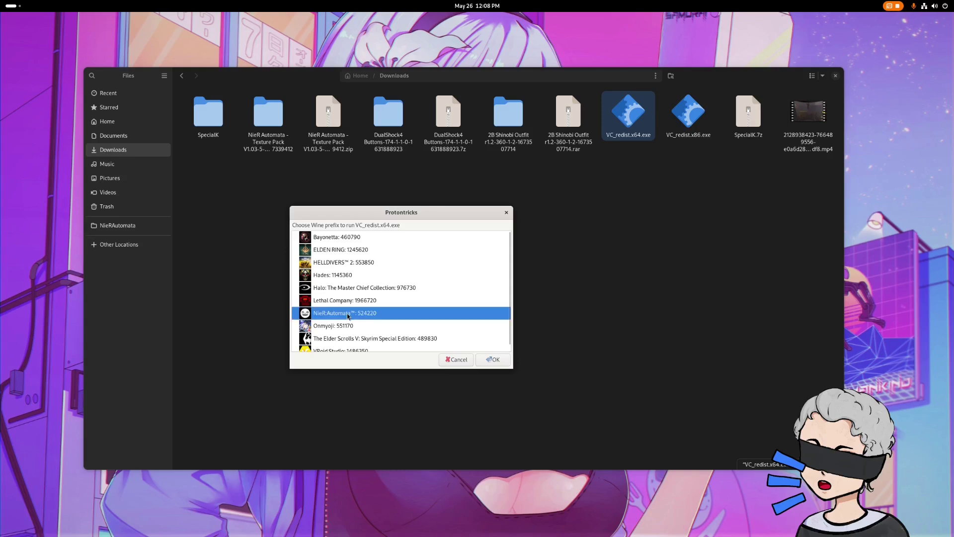
{"action": "left_click", "coordinate": [494, 359]}
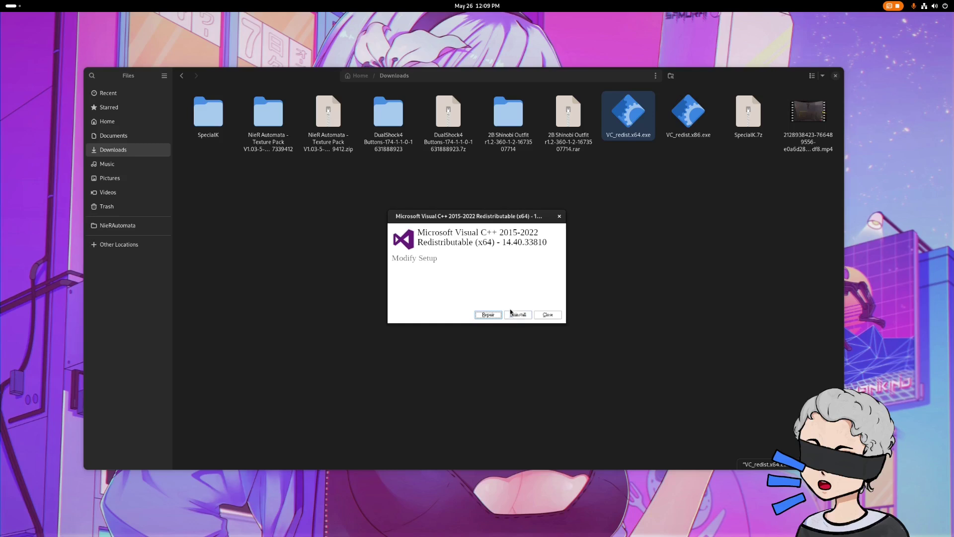
{"action": "left_click", "coordinate": [548, 314]}
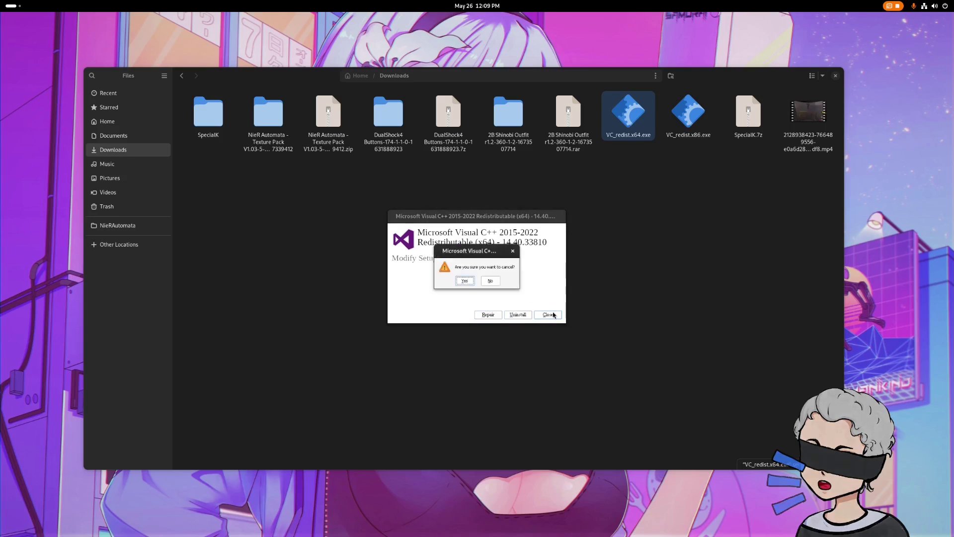
{"action": "left_click", "coordinate": [470, 283]}
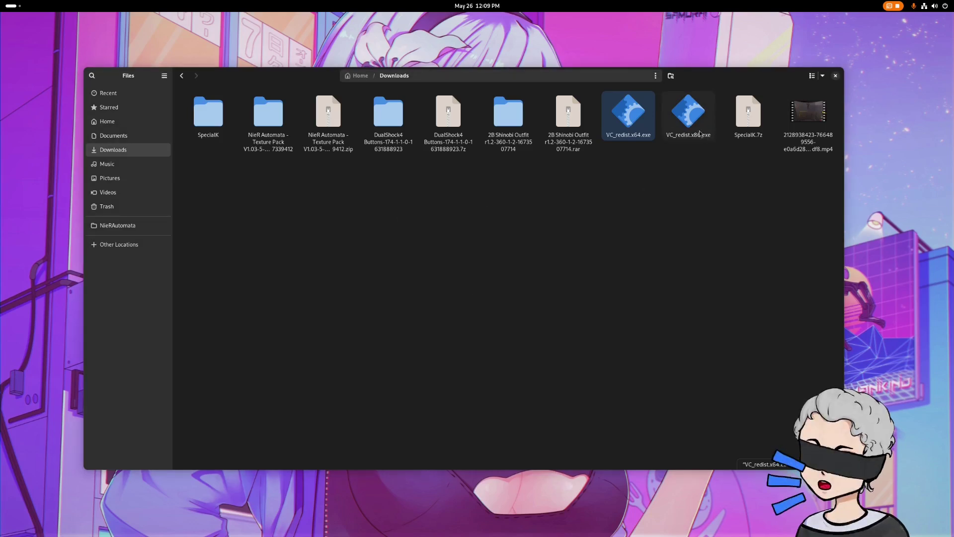
Open VC_redist.x86.exe, pick NieR:Automata as its Wine prefix, and dismiss the prefix chooser without running the installer
{"action": "double_click", "coordinate": [688, 113]}
{"action": "left_click_drag", "start_coordinate": [153, 13], "coordinate": [500, 244]}
{"action": "left_click", "coordinate": [441, 336]}
{"action": "left_click", "coordinate": [405, 349]}
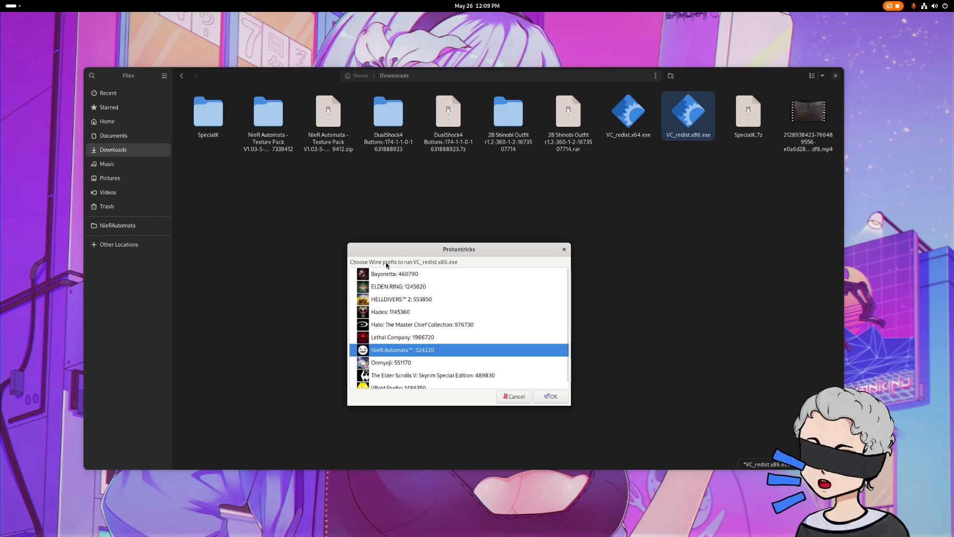
{"action": "left_click", "coordinate": [565, 250]}
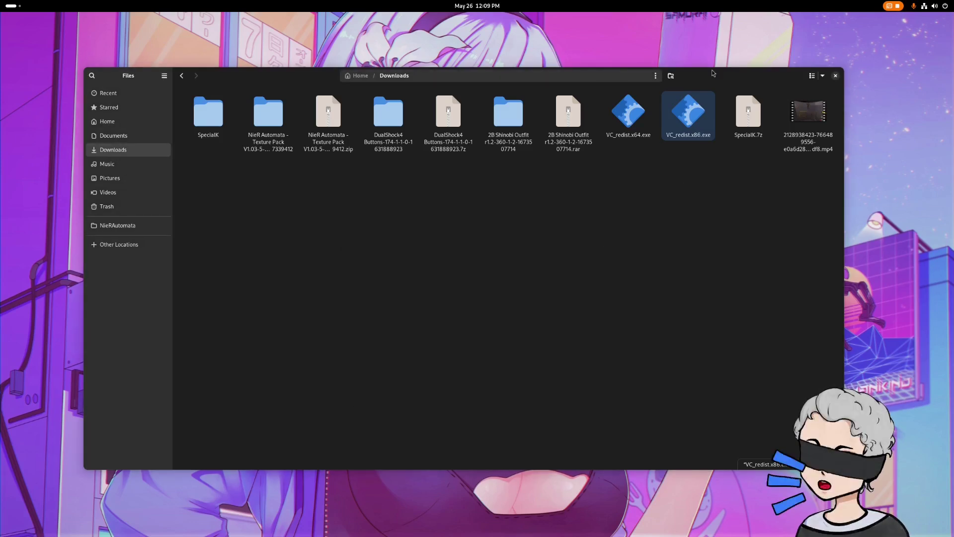
{"action": "mouse_move", "coordinate": [711, 70]}
{"action": "left_mouse_down"}
{"action": "mouse_move", "coordinate": [719, 98]}
{"action": "mouse_move", "coordinate": [719, 87]}
{"action": "left_mouse_up"}
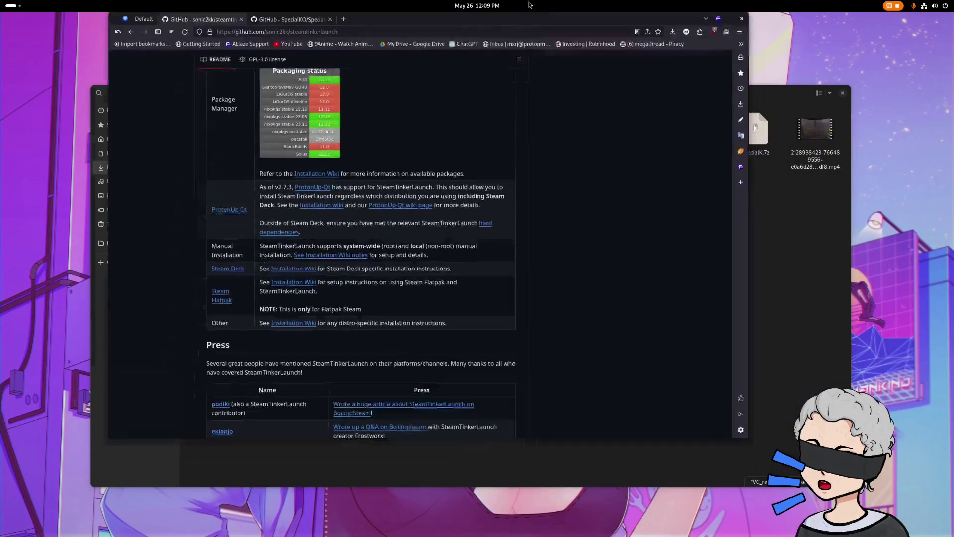
Switch to the web browser and examine the README and feature list on the SteamTinkerLaunch GitHub page
{"action": "scroll", "coordinate": [302, 218], "scroll_direction": "up", "scroll_amount": 15}
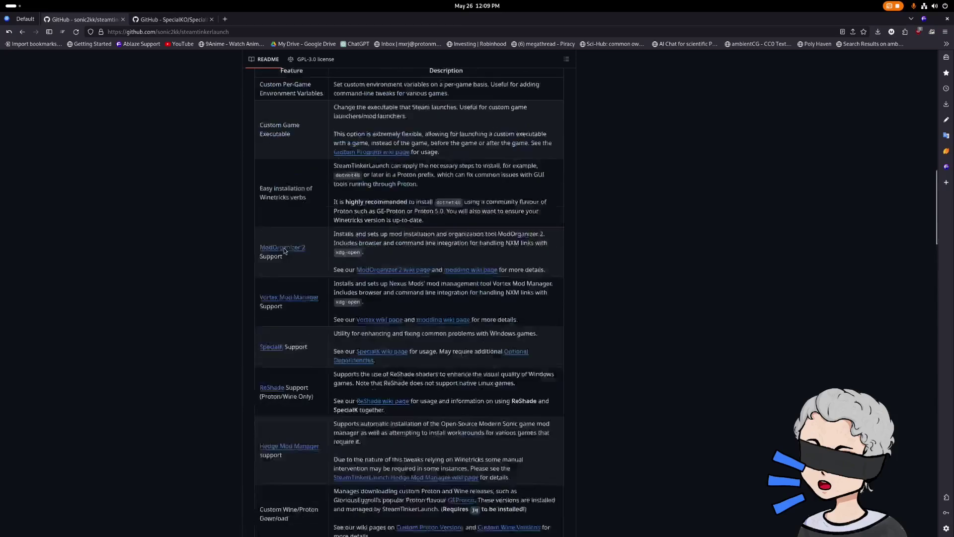
{"action": "scroll", "coordinate": [285, 248], "scroll_direction": "up", "scroll_amount": 10}
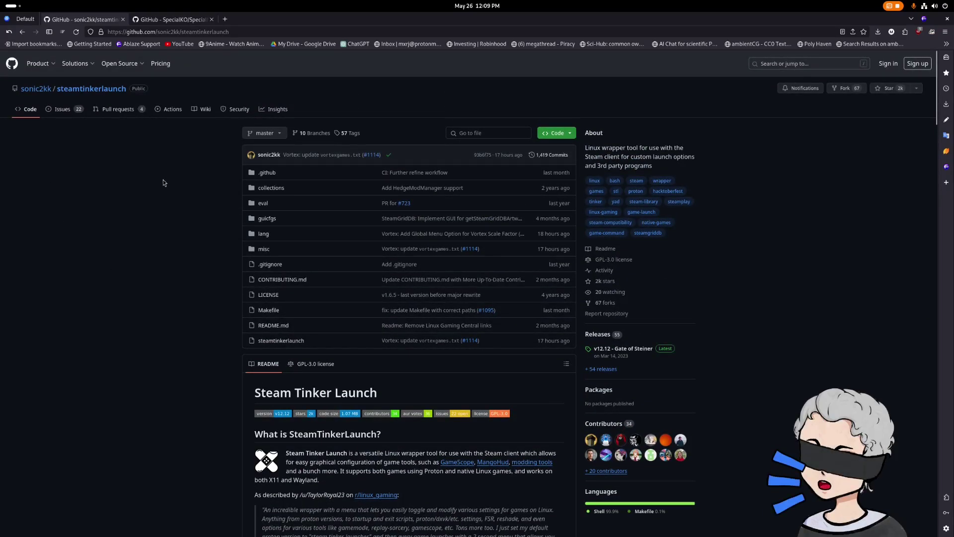
{"action": "scroll", "coordinate": [168, 183], "scroll_direction": "down", "scroll_amount": 3}
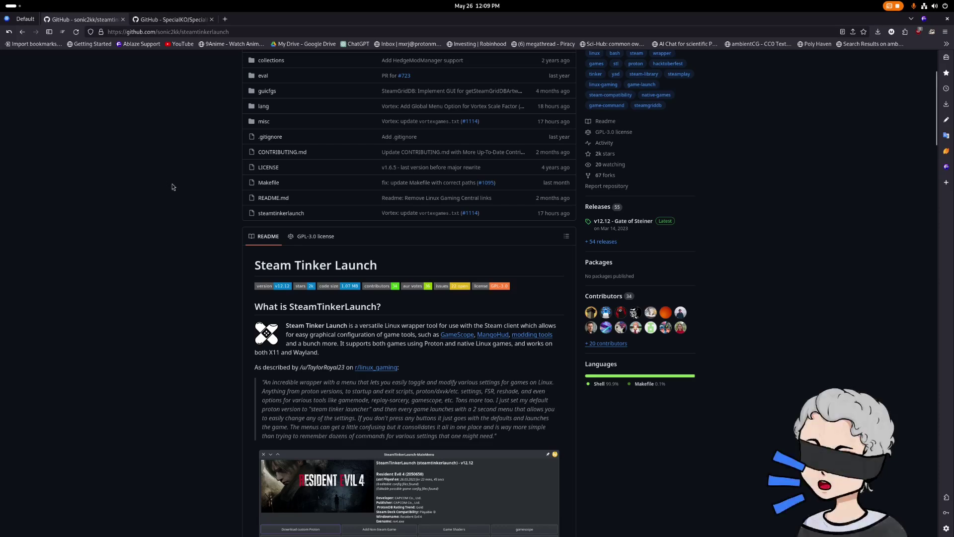
{"action": "scroll", "coordinate": [172, 185], "scroll_direction": "down", "scroll_amount": 3}
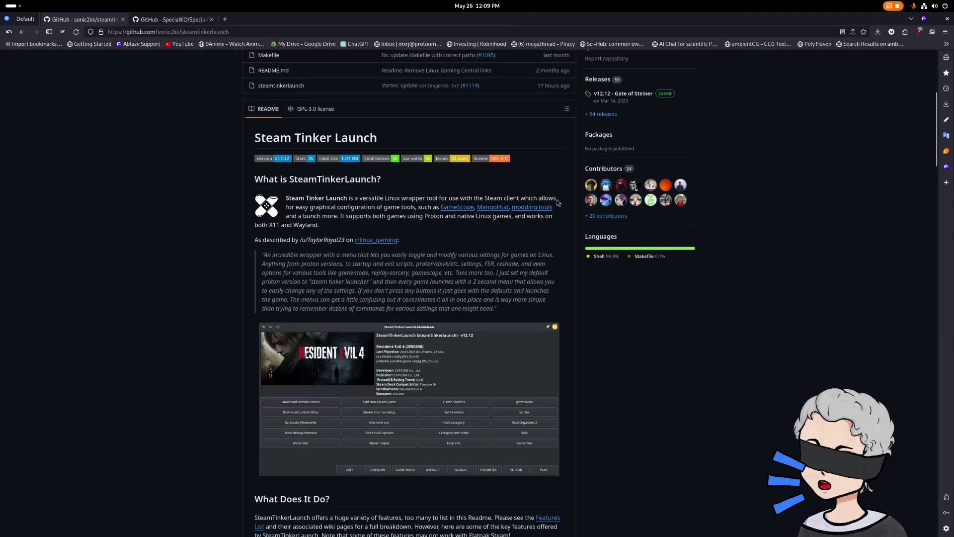
{"action": "scroll", "coordinate": [422, 279], "scroll_direction": "down", "scroll_amount": 20}
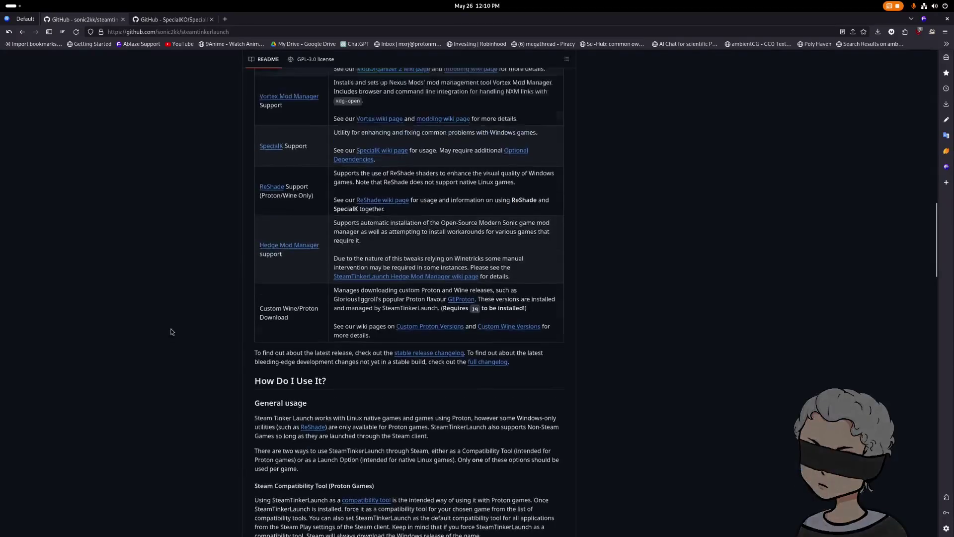
{"action": "scroll", "coordinate": [432, 199], "scroll_direction": "up", "scroll_amount": 17}
{"action": "scroll", "coordinate": [444, 76], "scroll_direction": "down", "scroll_amount": 1}
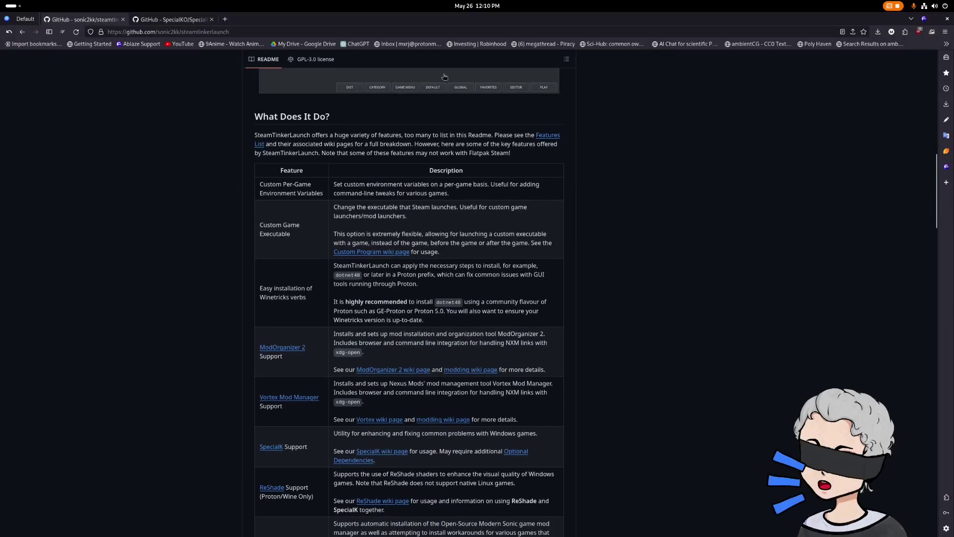
{"action": "double_click", "coordinate": [493, 19]}
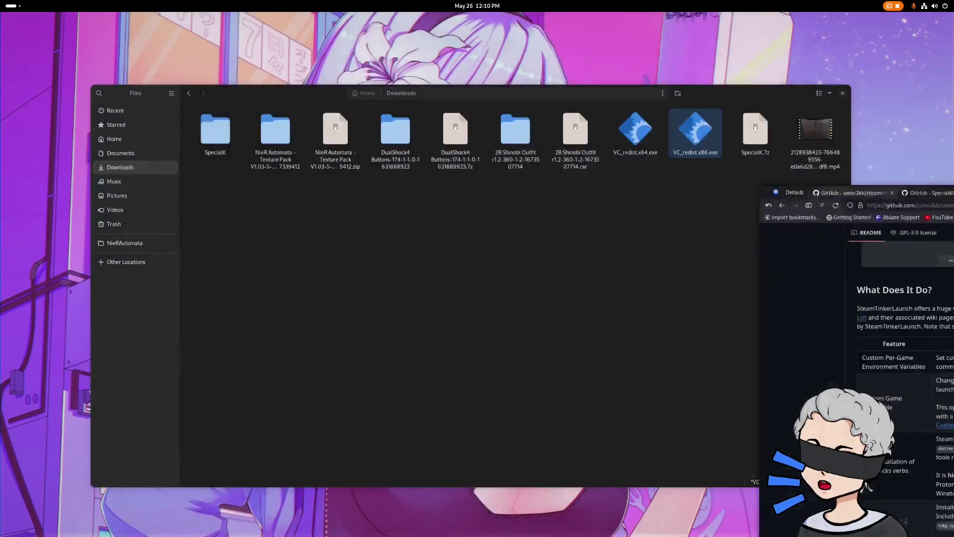
Launch ProtonUp-Qt from the installed applications and place its window over the Files window
{"action": "mouse_move", "coordinate": [1, 4]}
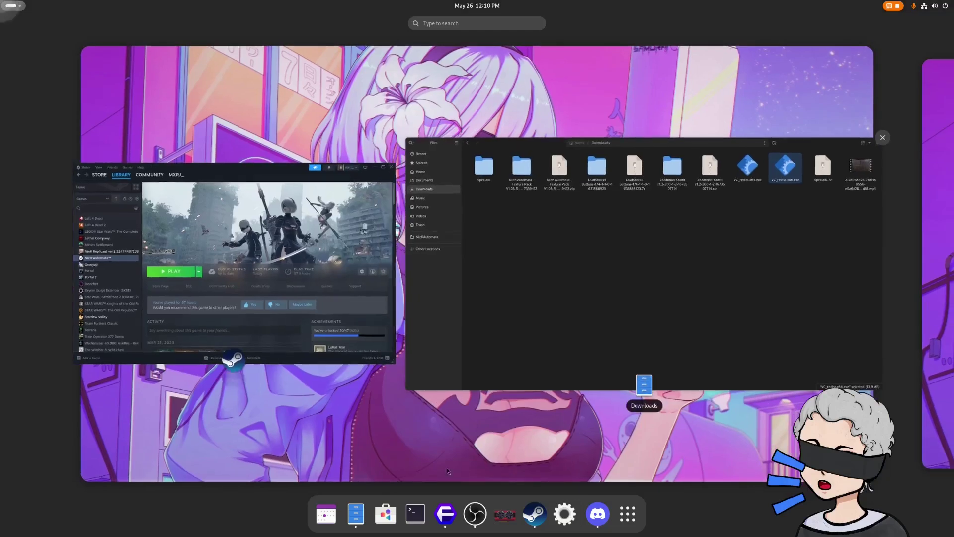
{"action": "left_click", "coordinate": [628, 514]}
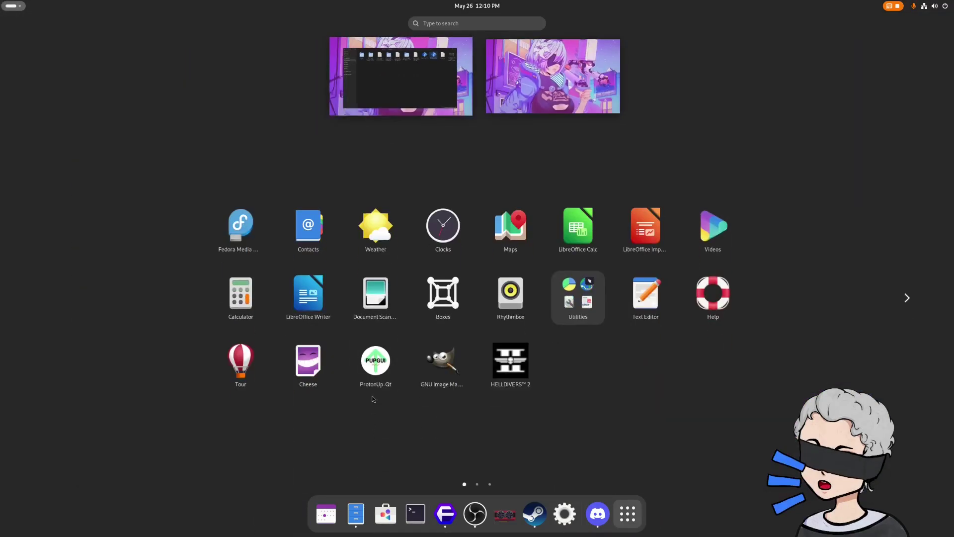
{"action": "left_click", "coordinate": [377, 367]}
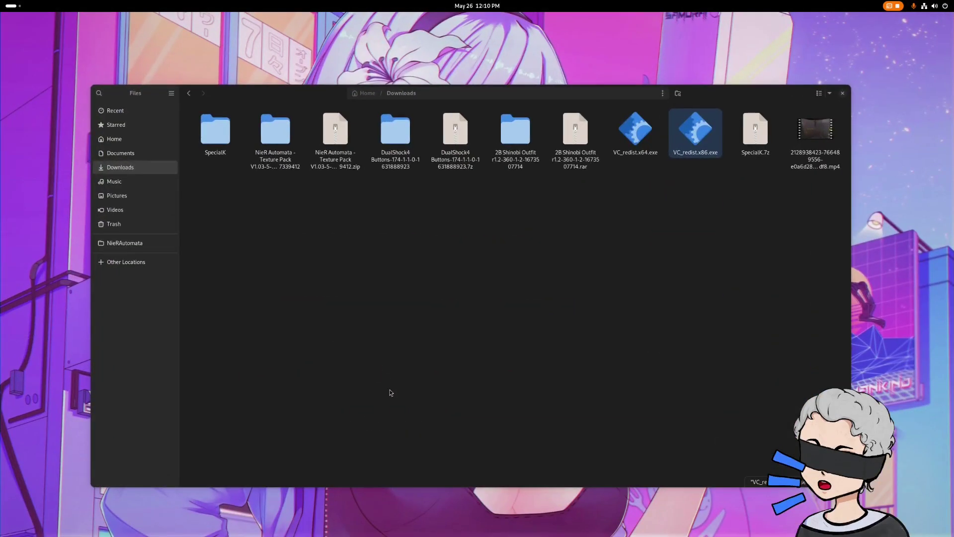
{"action": "left_click_drag", "start_coordinate": [108, 22], "coordinate": [377, 222]}
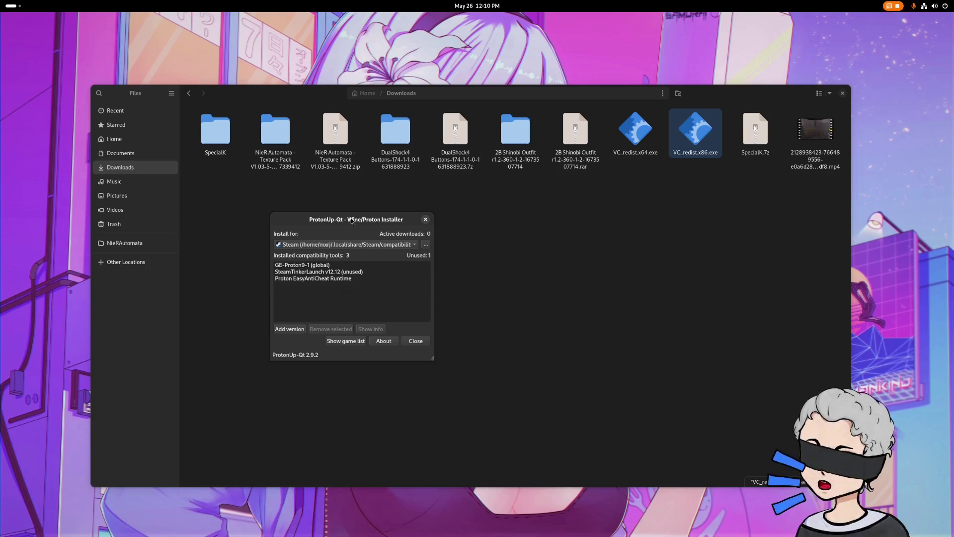
{"action": "left_click_drag", "start_coordinate": [352, 221], "coordinate": [369, 221]}
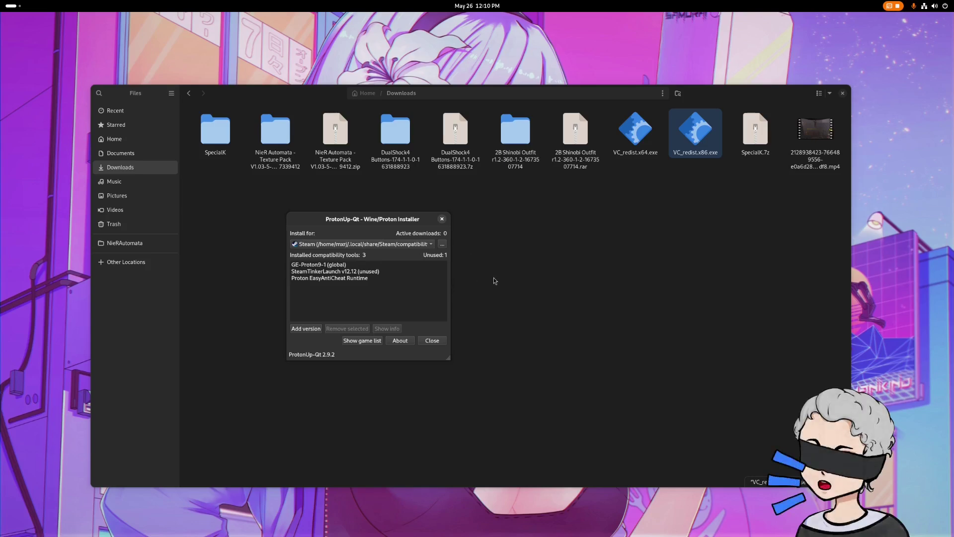
Choose SteamTinkerLaunch version v12.12 as a compatibility tool to add for Steam, and cancel the installation dialog
{"action": "left_click", "coordinate": [306, 329]}
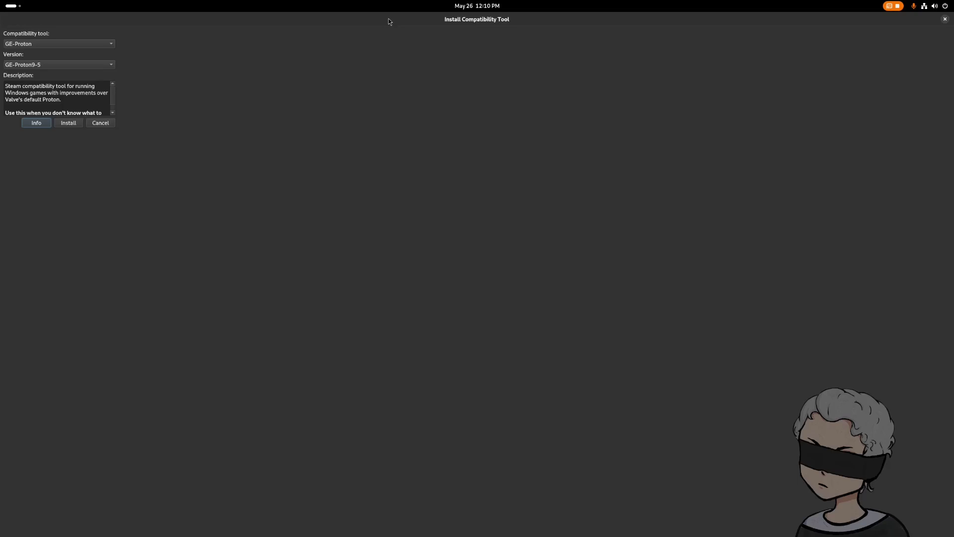
{"action": "double_click", "coordinate": [389, 19]}
{"action": "left_click_drag", "start_coordinate": [60, 20], "coordinate": [516, 209]}
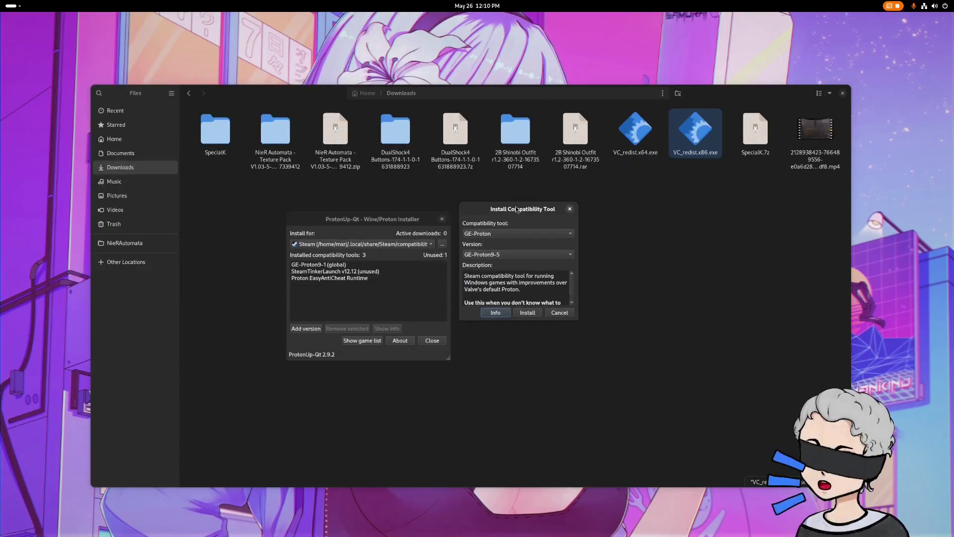
{"action": "left_click", "coordinate": [526, 237]}
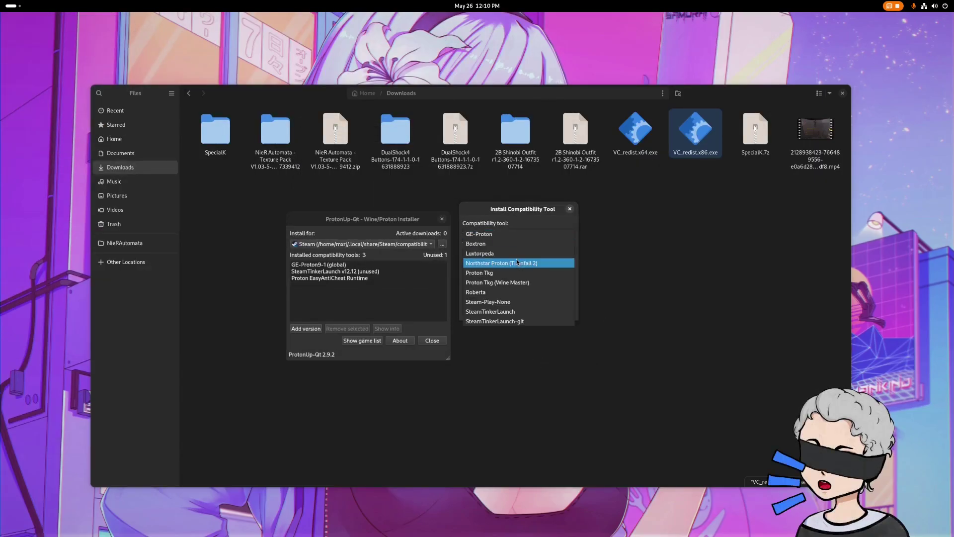
{"action": "left_click", "coordinate": [512, 313]}
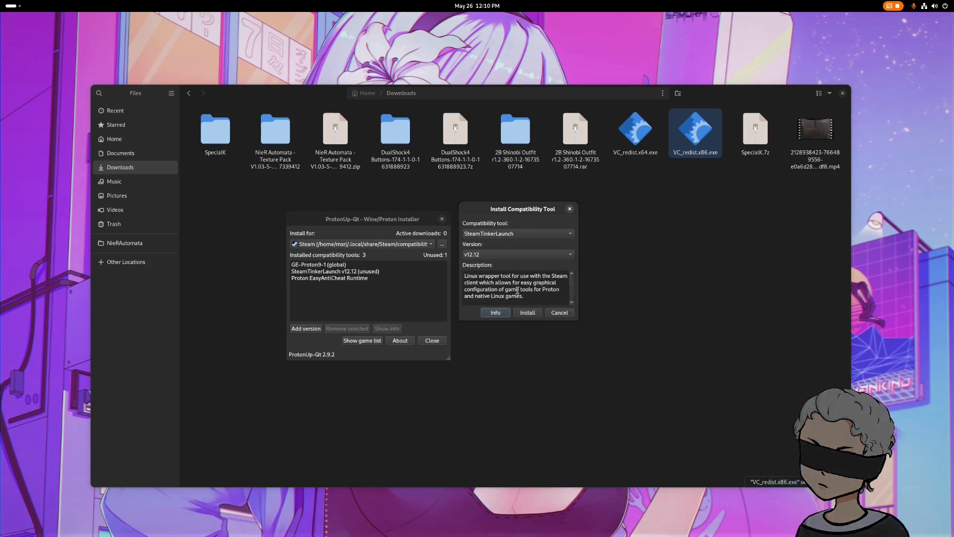
{"action": "left_click", "coordinate": [542, 255]}
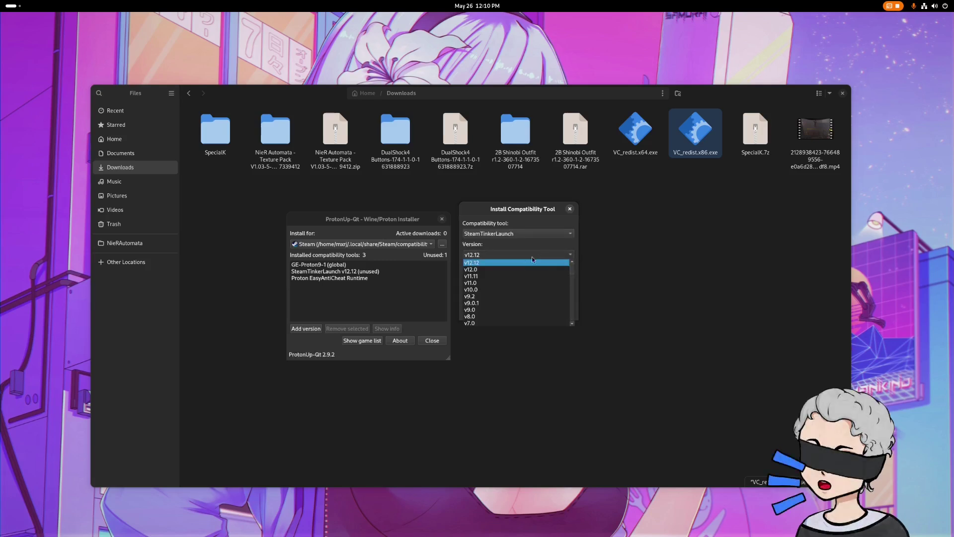
{"action": "left_click", "coordinate": [492, 263]}
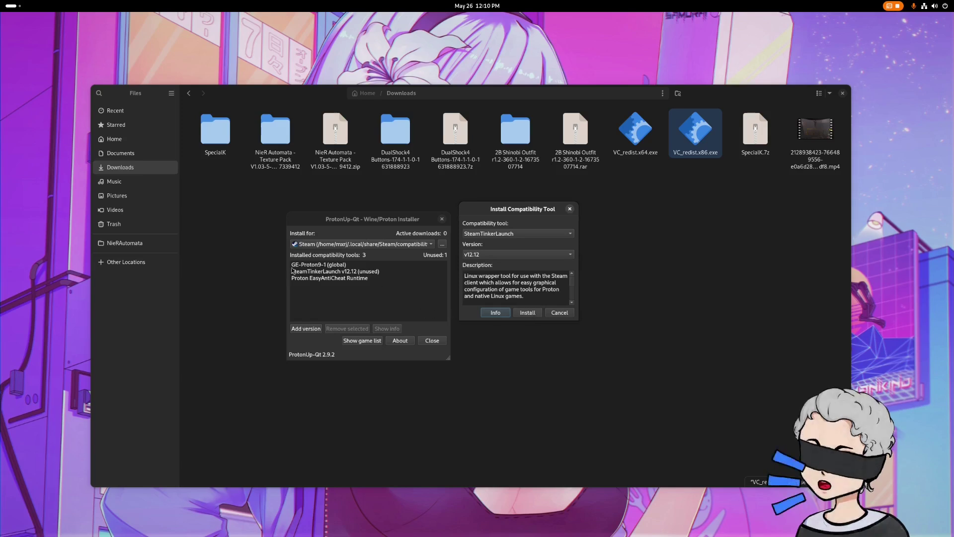
{"action": "left_click", "coordinate": [561, 313]}
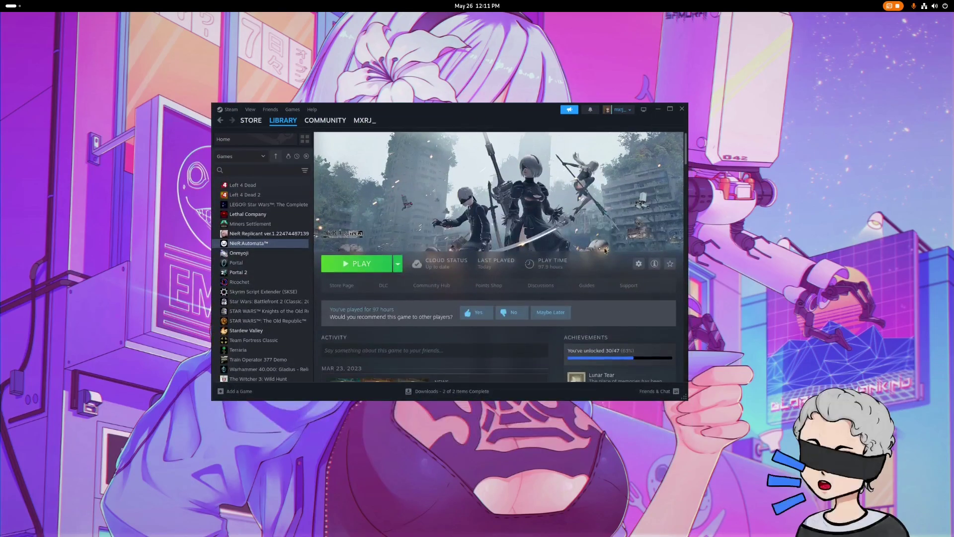
Switch to Steam, open NieR:Automata's properties, and highlight "steamtinkerlaunch %command%" in the launch options
{"action": "left_click", "coordinate": [640, 264]}
{"action": "left_click", "coordinate": [656, 315]}
{"action": "left_click", "coordinate": [496, 296]}
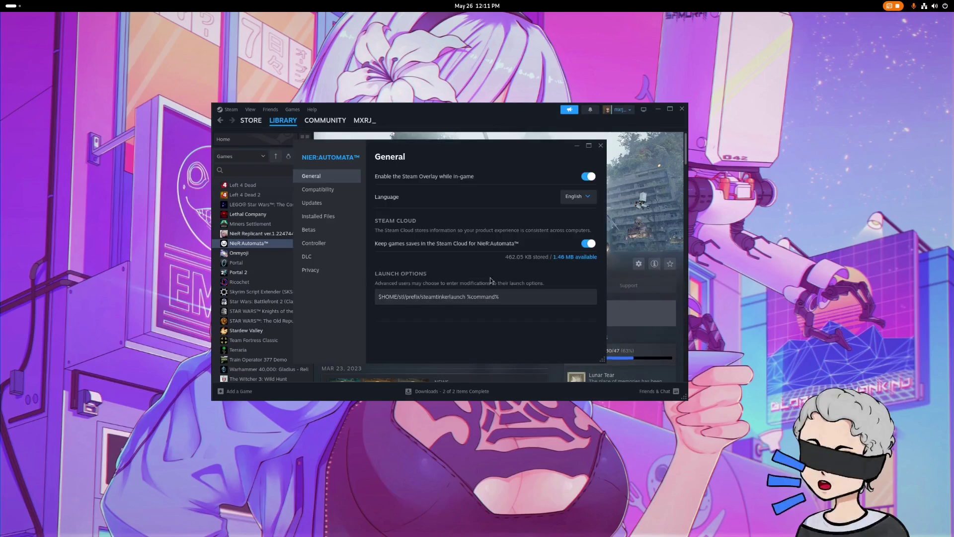
{"action": "key", "text": "ctrl+a"}
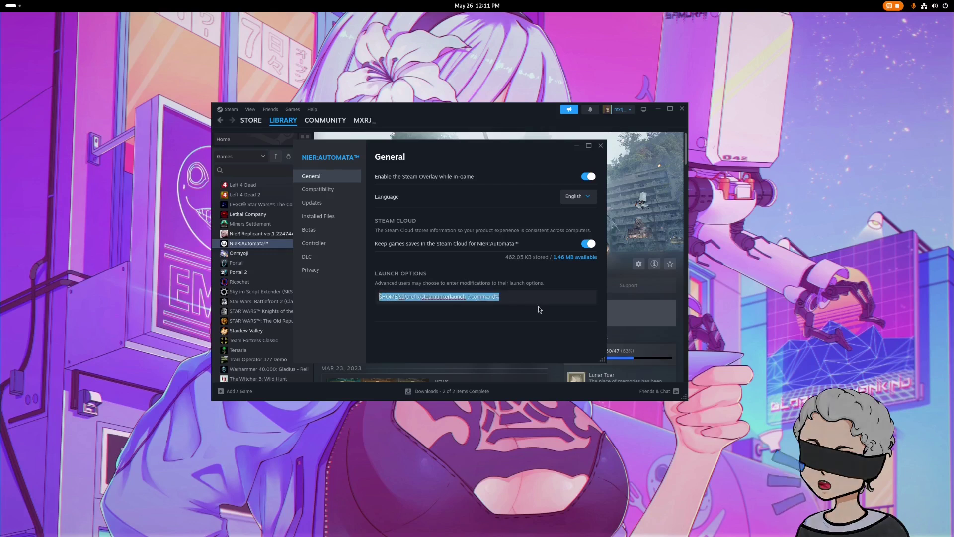
{"action": "left_click", "coordinate": [422, 296]}
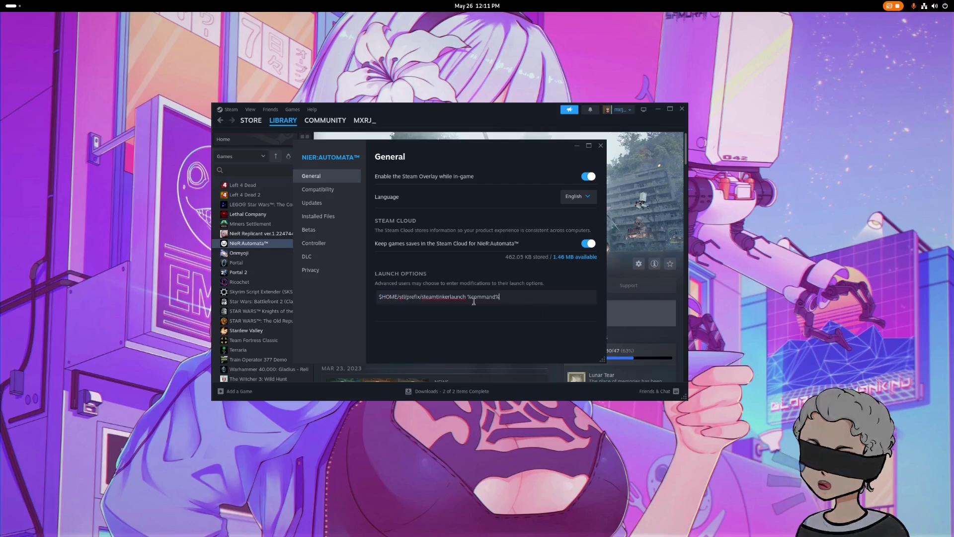
{"action": "left_click_drag", "start_coordinate": [422, 296], "coordinate": [501, 300]}
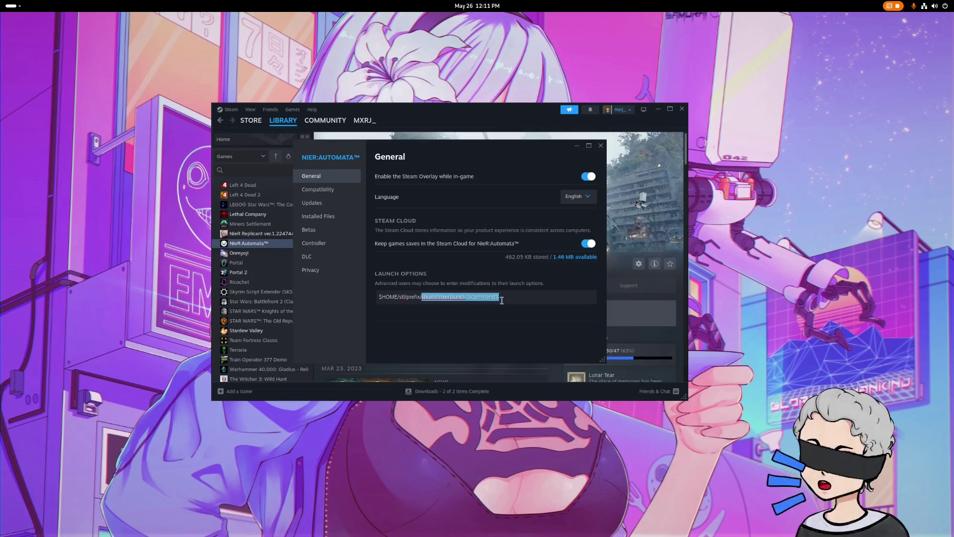
Highlight the "$HOME/stl/prefix/steamtinkerlaunch" path in NieR:Automata's launch options and close the properties window
{"action": "left_click", "coordinate": [505, 299]}
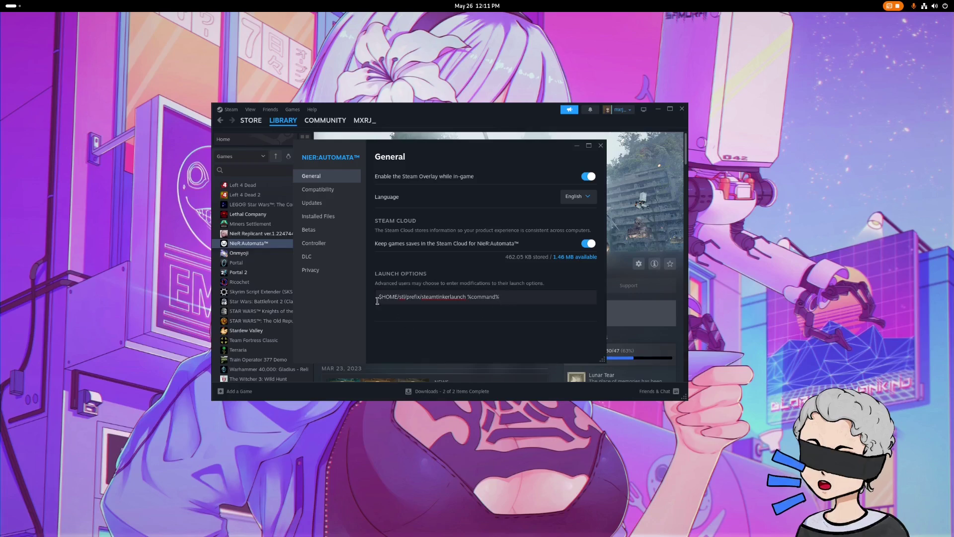
{"action": "left_click", "coordinate": [395, 300], "text": "shift"}
{"action": "left_click_drag", "start_coordinate": [396, 300], "coordinate": [378, 298]}
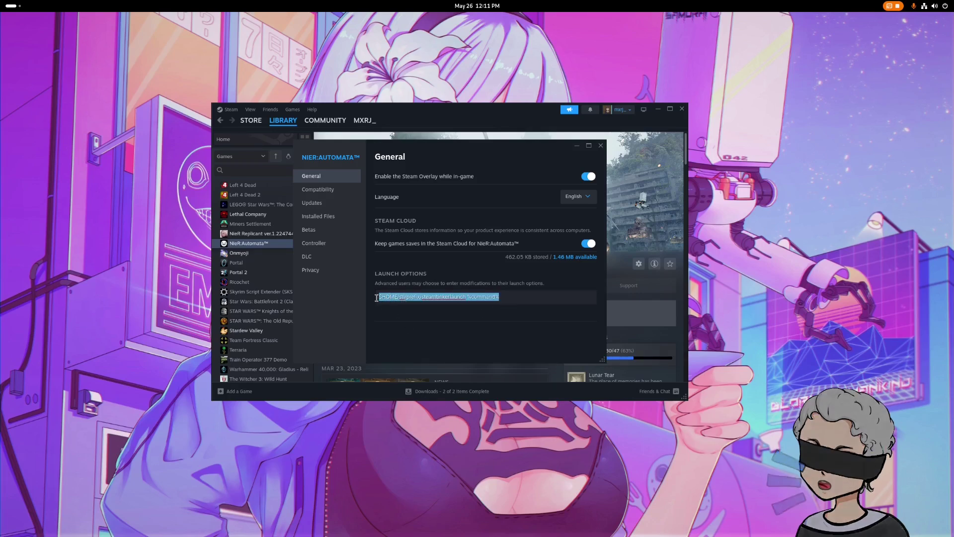
{"action": "left_click", "coordinate": [379, 298]}
{"action": "left_click_drag", "start_coordinate": [379, 298], "coordinate": [464, 300]}
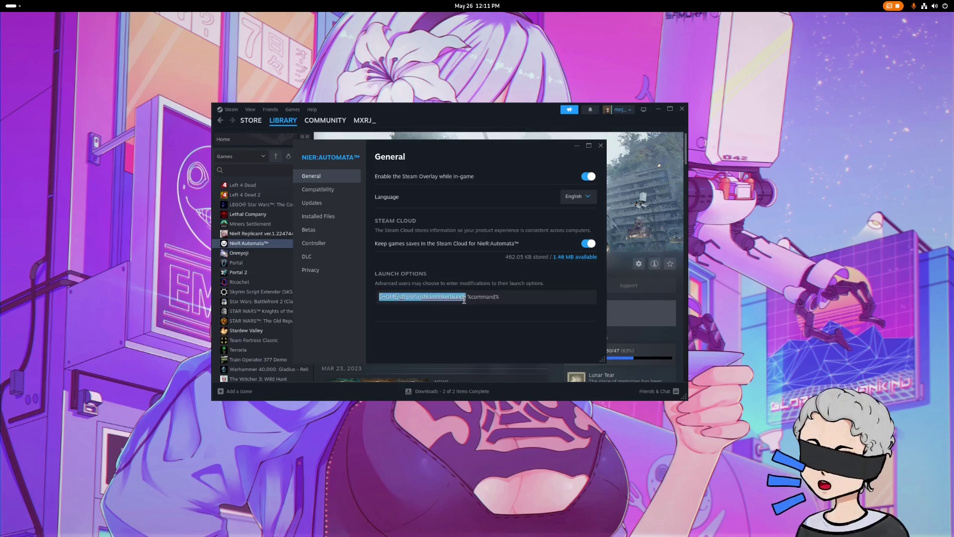
{"action": "left_click", "coordinate": [503, 298]}
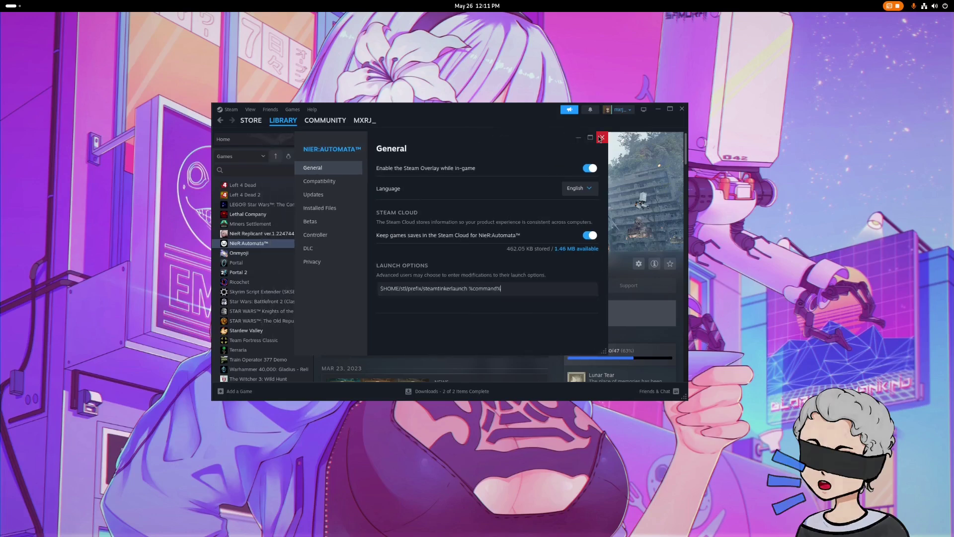
{"action": "left_click", "coordinate": [601, 138]}
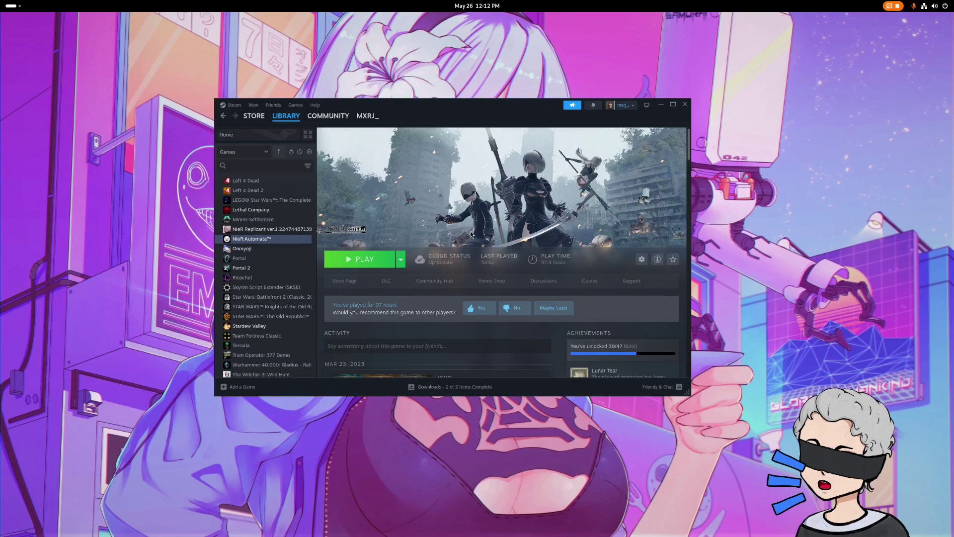
Launch NieR:Automata from Steam and open its game settings from the SteamTinkerLaunch main menu
{"action": "left_click", "coordinate": [357, 258]}
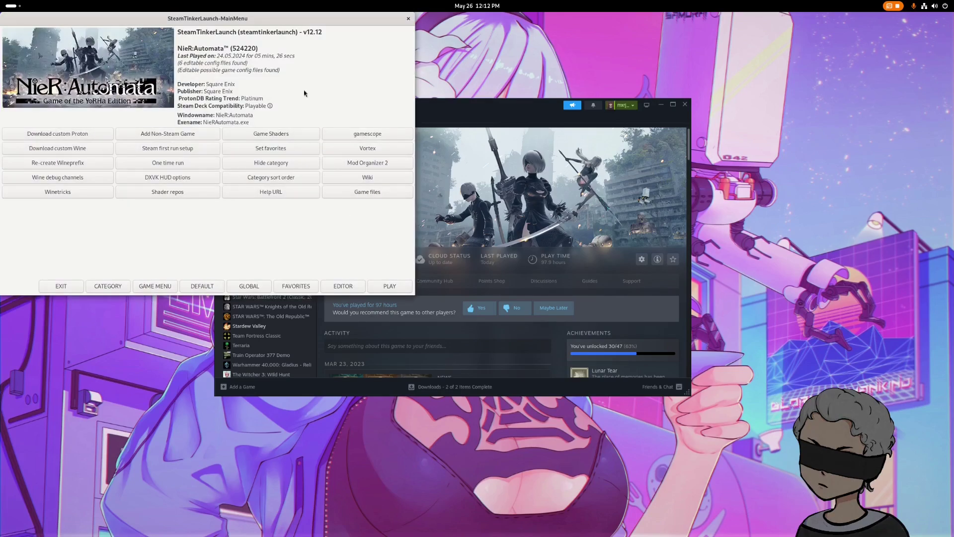
{"action": "left_click_drag", "start_coordinate": [259, 17], "coordinate": [477, 84]}
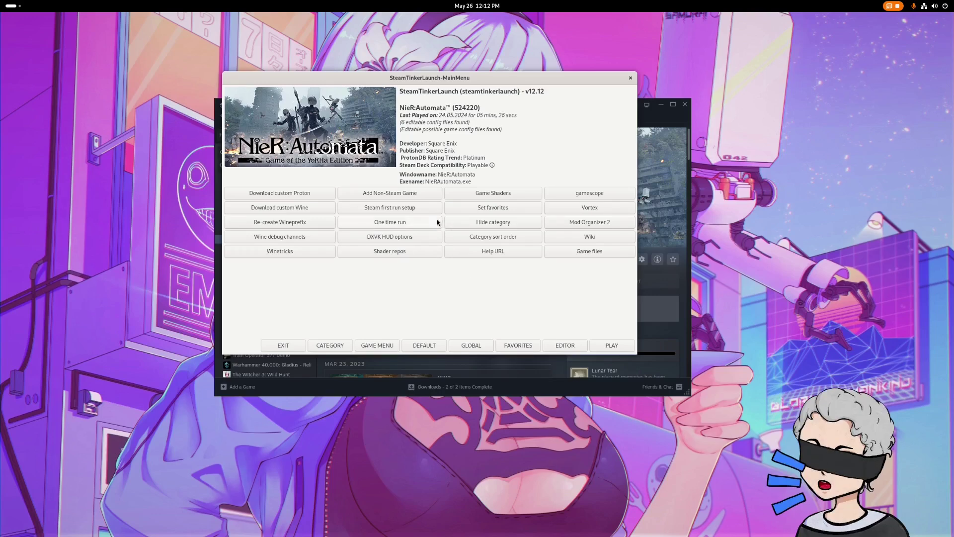
{"action": "left_click", "coordinate": [379, 346]}
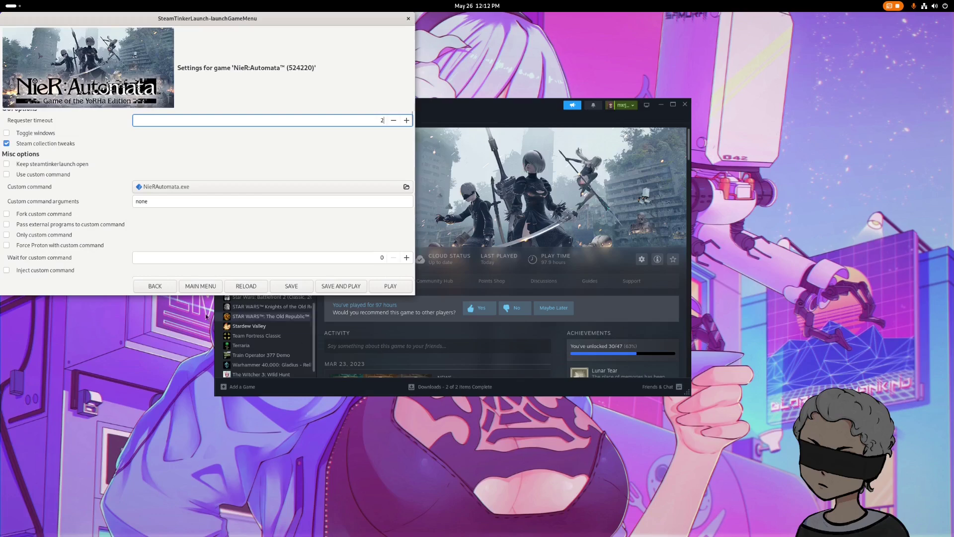
Save the NieR:Automata settings with Use Special K enabled and exit SteamTinkerLaunch
{"action": "scroll", "coordinate": [76, 220], "scroll_direction": "down", "scroll_amount": 15}
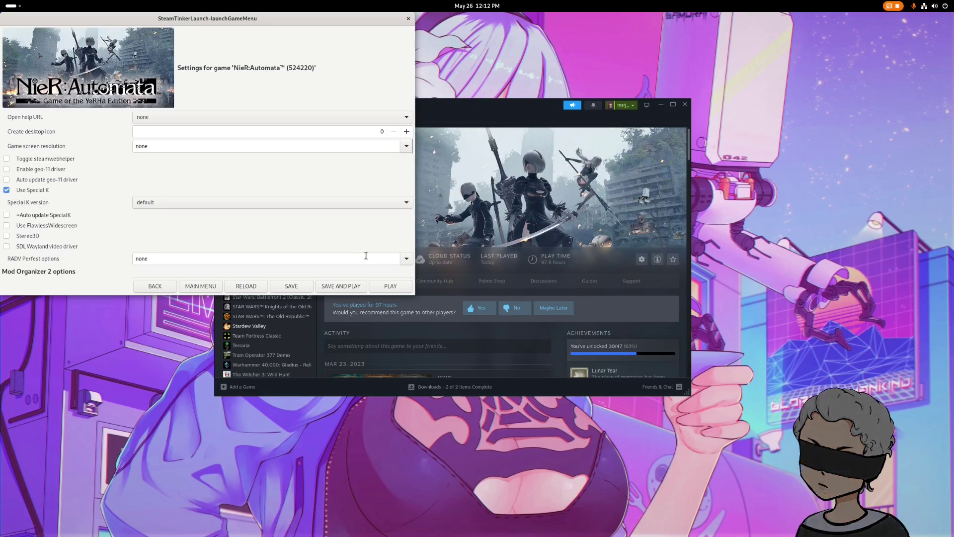
{"action": "left_click", "coordinate": [304, 289]}
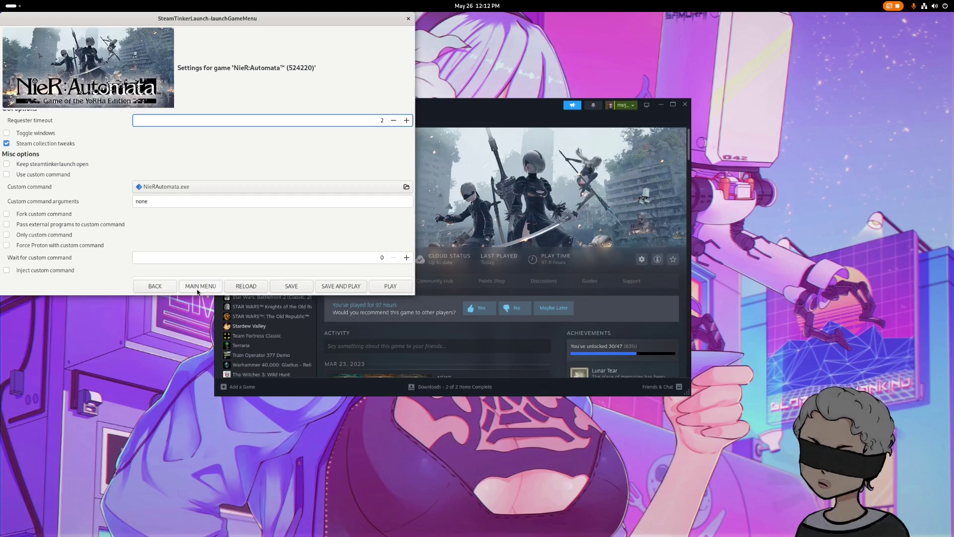
{"action": "left_click", "coordinate": [163, 286]}
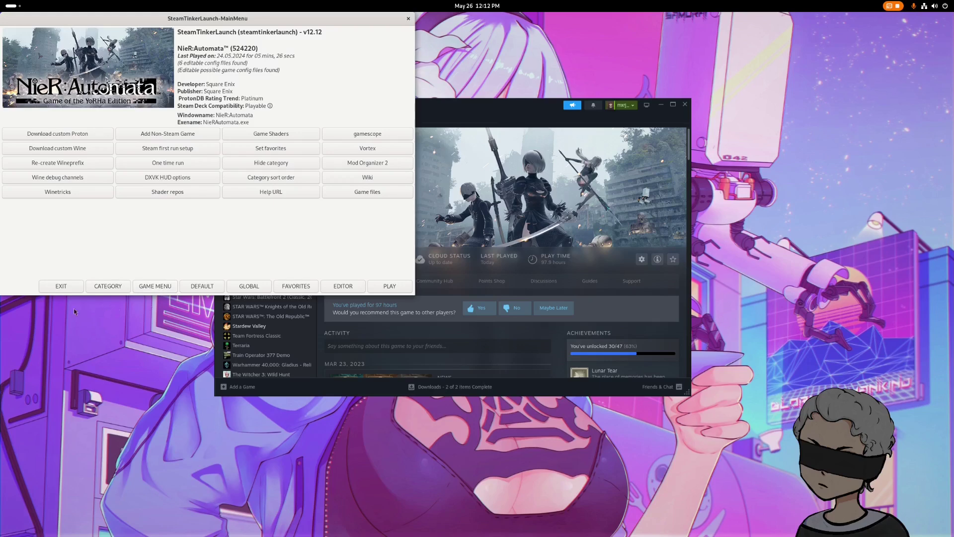
{"action": "left_click", "coordinate": [58, 287]}
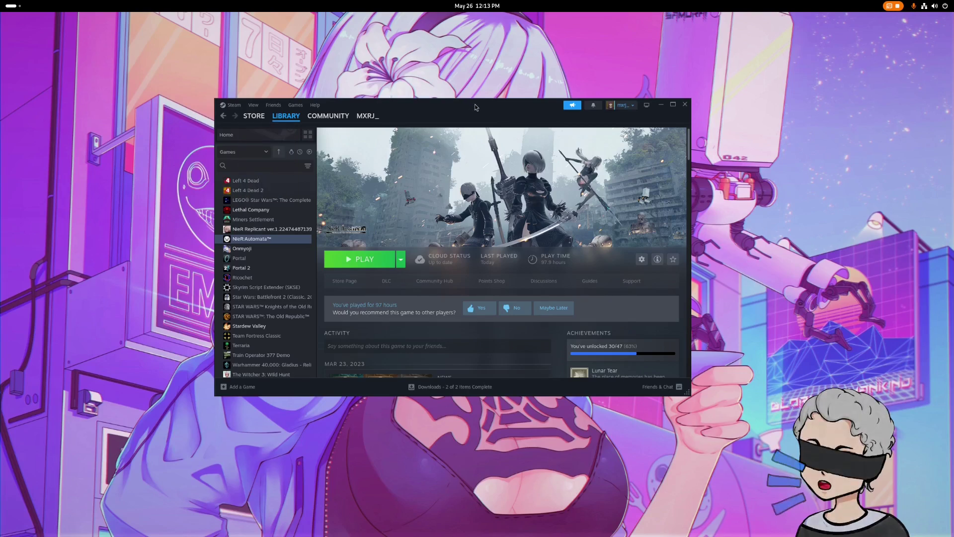
Switch to the web browser and open the latest SpecialK release, SK_24_5_13, from its GitHub page
{"action": "mouse_move", "coordinate": [475, 106]}
{"action": "left_mouse_down"}
{"action": "mouse_move", "coordinate": [496, 98]}
{"action": "mouse_move", "coordinate": [484, 98]}
{"action": "left_mouse_up"}
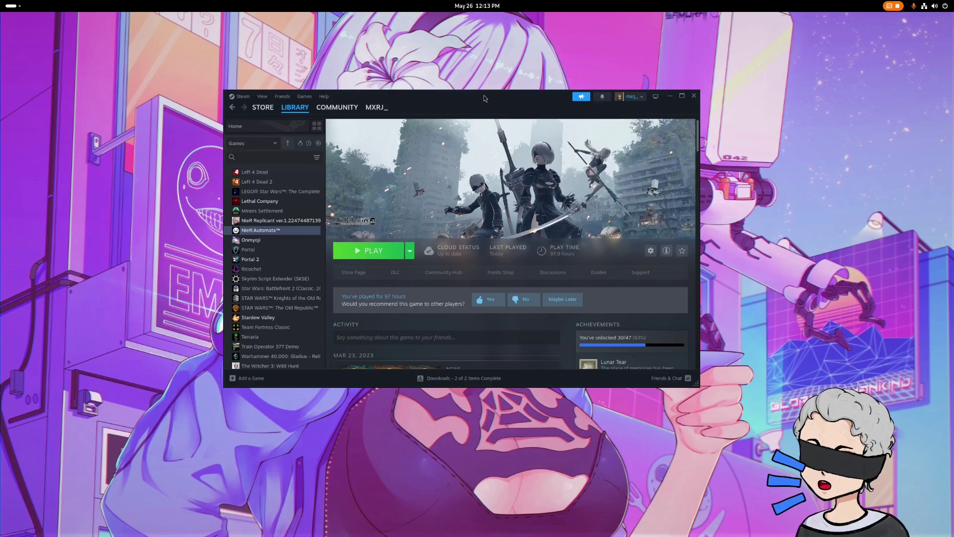
{"action": "key", "text": "super"}
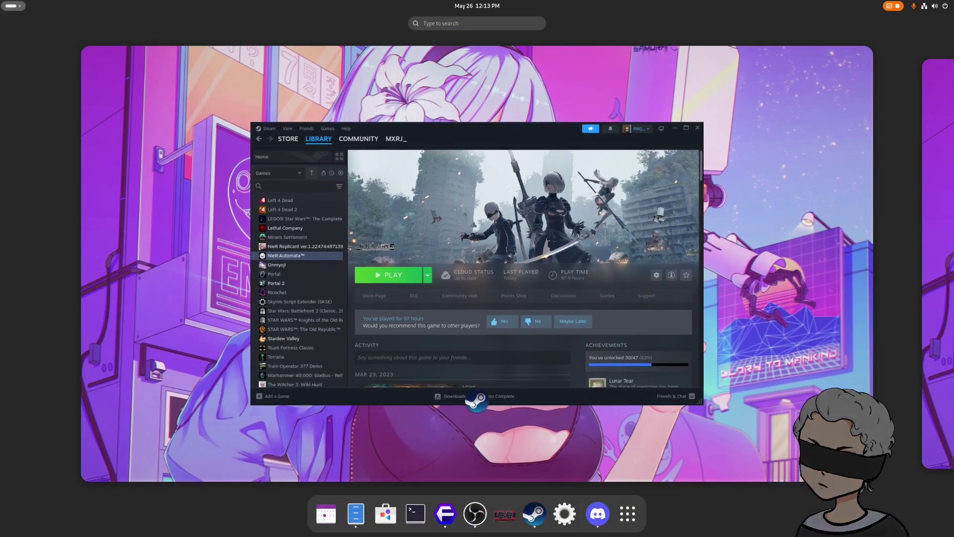
{"action": "key", "text": "super"}
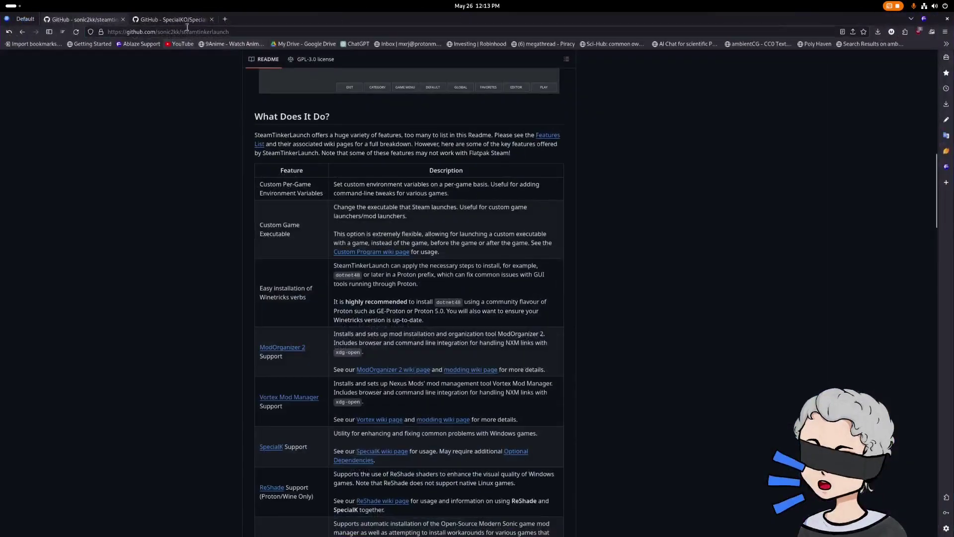
{"action": "left_click", "coordinate": [186, 20]}
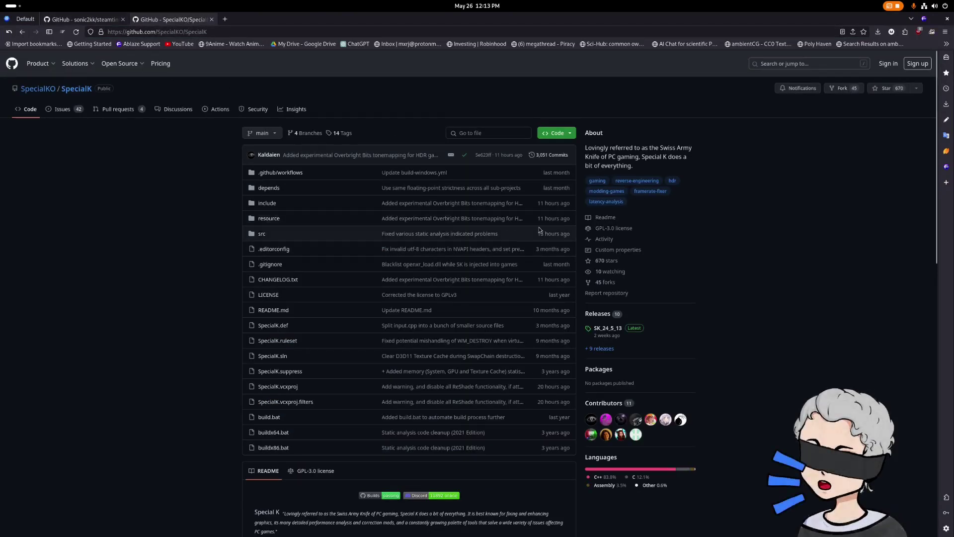
{"action": "left_click", "coordinate": [612, 328]}
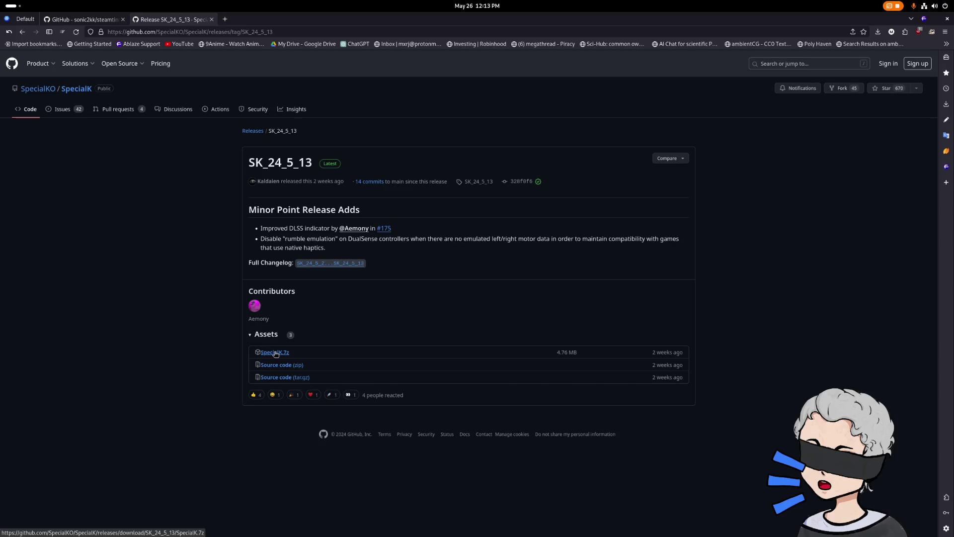
Close the web browser, switch to Files, and open the SpecialK folder in Downloads
{"action": "left_click", "coordinate": [947, 20]}
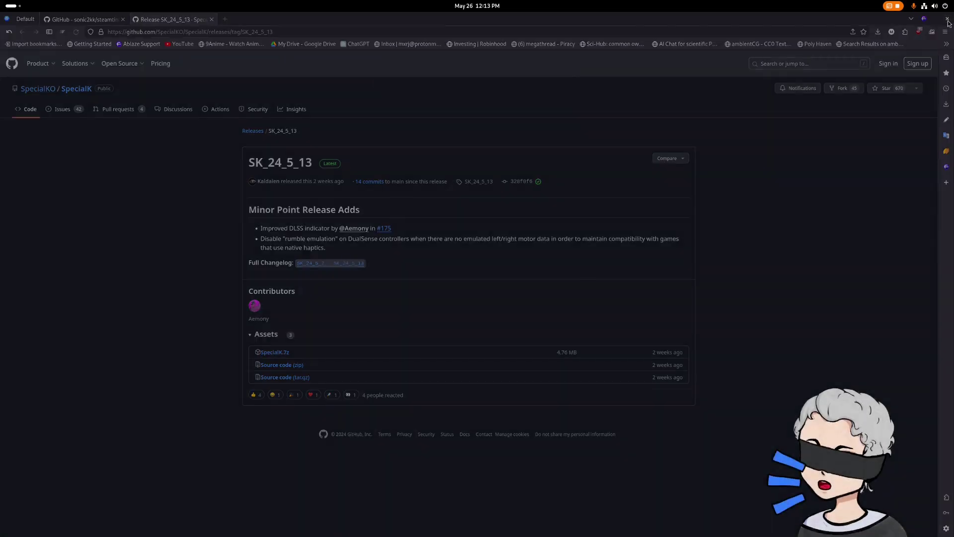
{"action": "left_click", "coordinate": [533, 86]}
{"action": "key", "text": "super"}
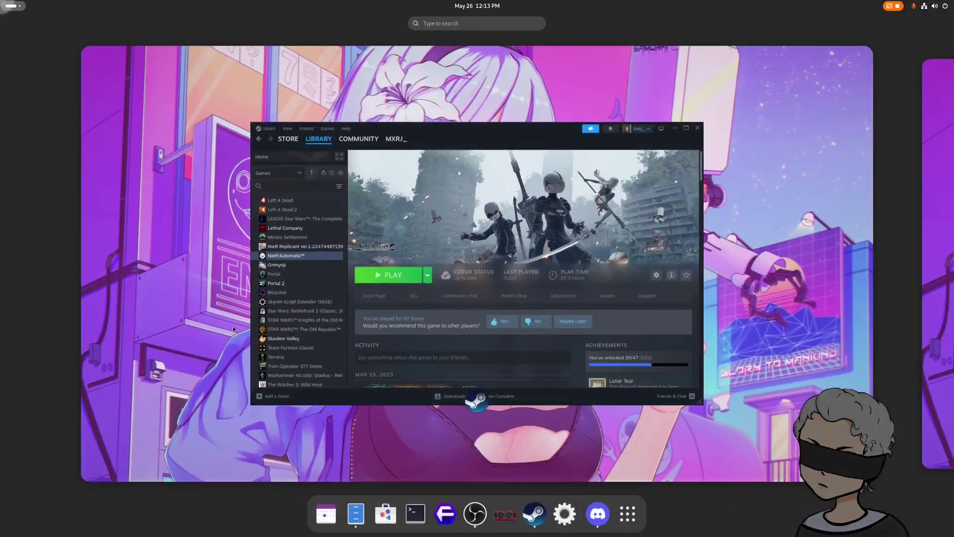
{"action": "left_click", "coordinate": [279, 328]}
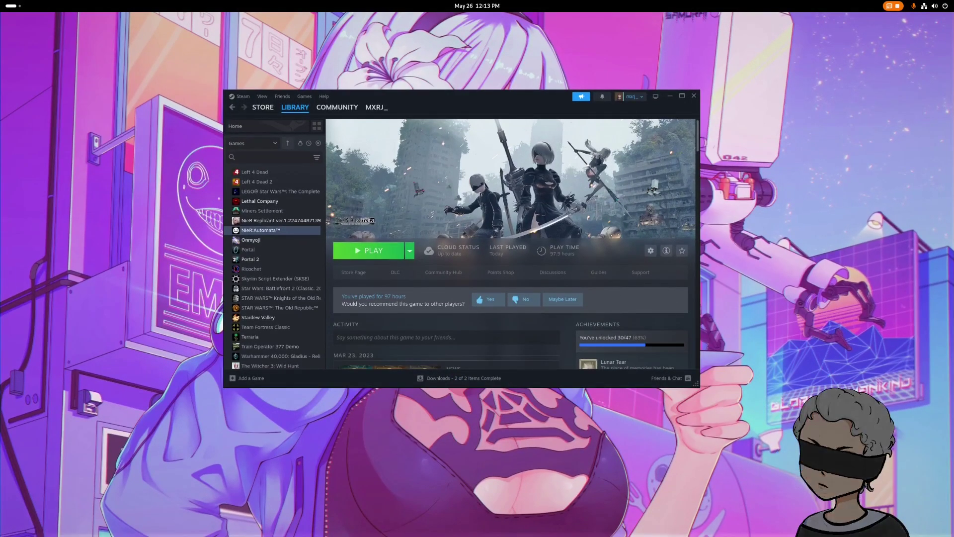
{"action": "key", "text": "alt+Tab"}
{"action": "left_click_drag", "start_coordinate": [361, 89], "coordinate": [276, 89]}
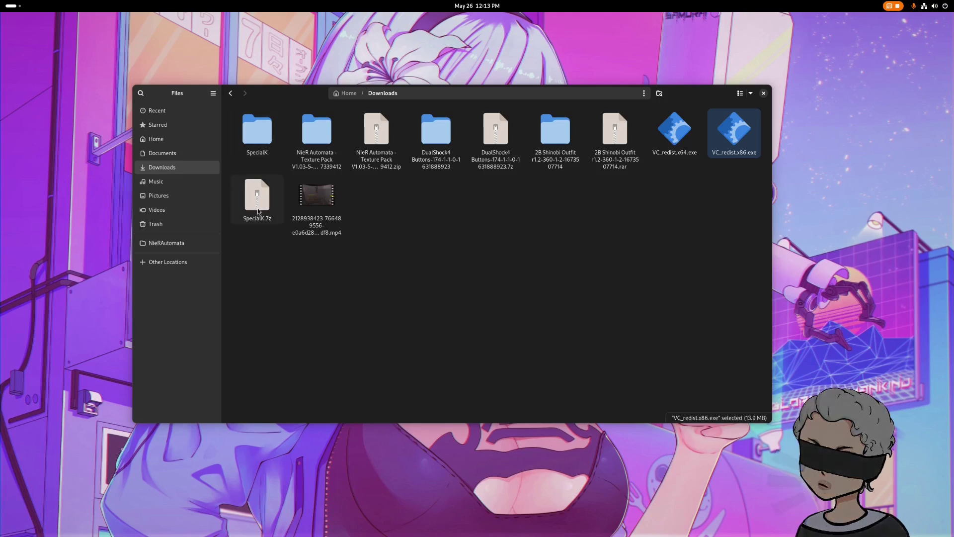
{"action": "double_click", "coordinate": [259, 146]}
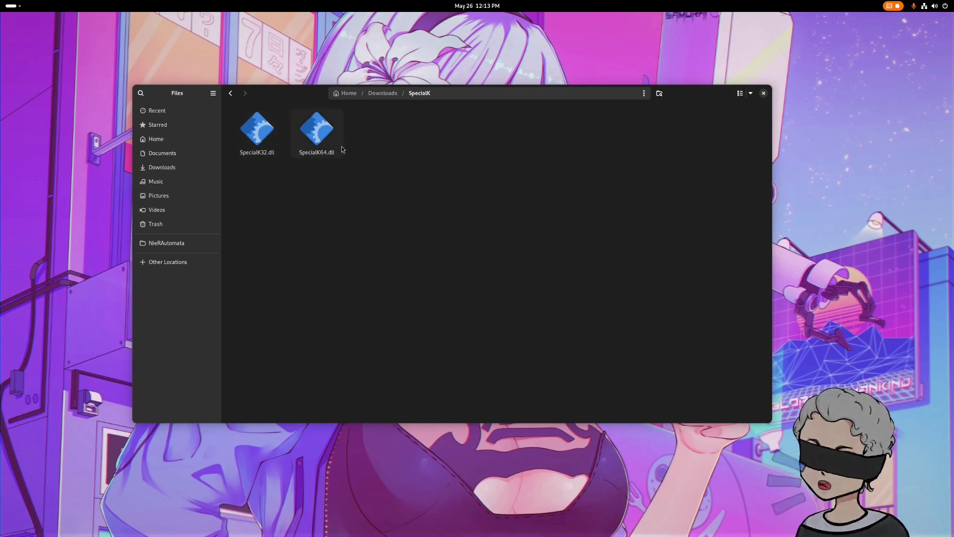
Delete SpecialK32.dll from the SpecialK folder
{"action": "left_click", "coordinate": [263, 141]}
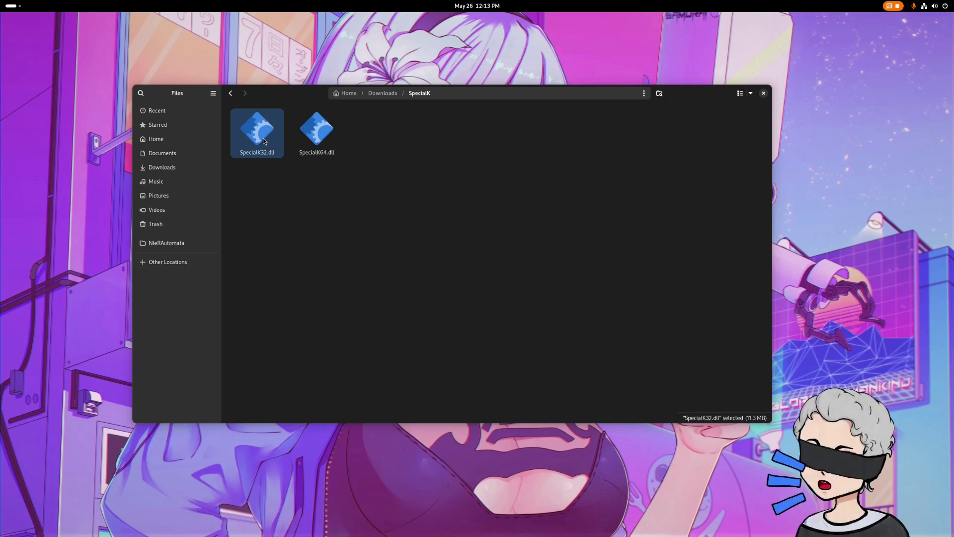
{"action": "key", "text": "Delete"}
{"action": "left_click", "coordinate": [297, 183]}
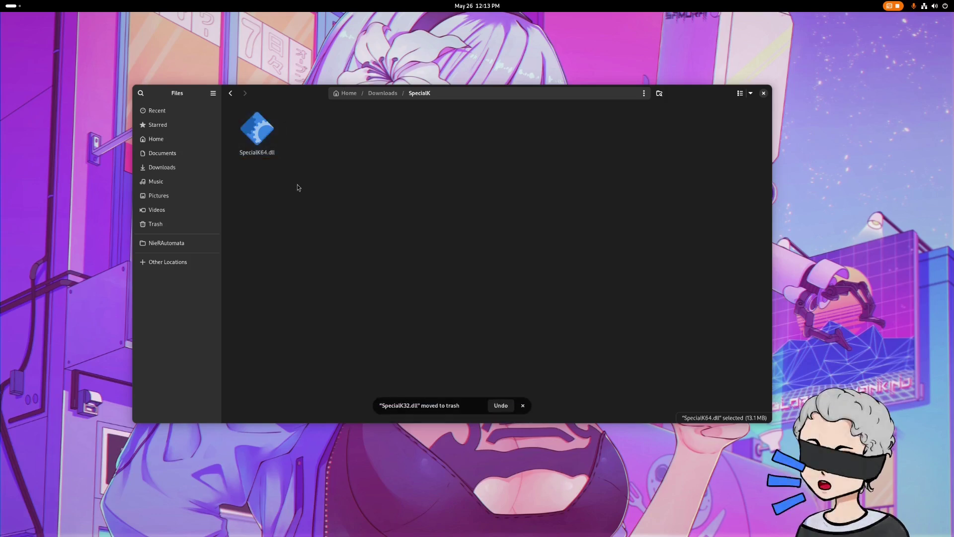
Open the bookmarked NieRAutomata folder in a second tab and rename SpecialK64.dll to d3d11.dll
{"action": "left_click", "coordinate": [265, 146]}
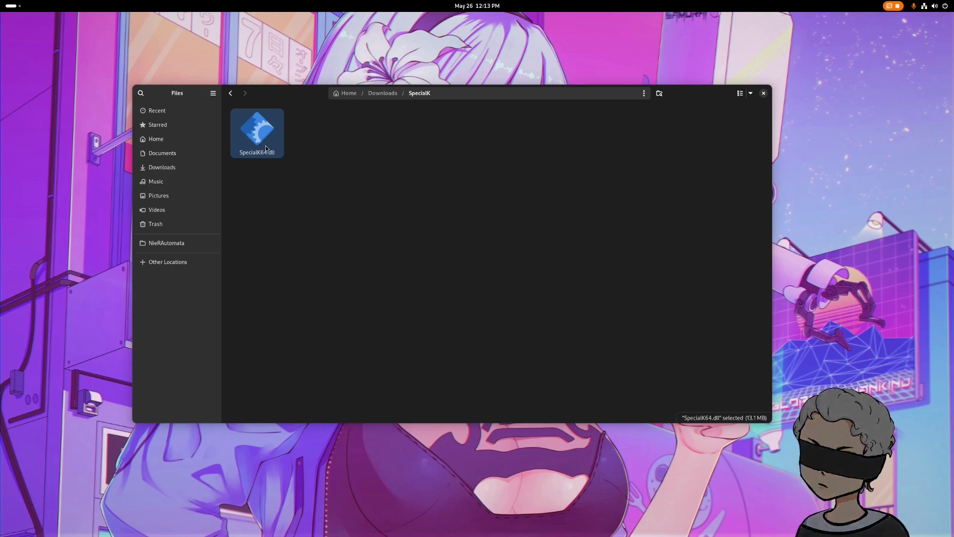
{"action": "middle_click", "coordinate": [166, 243]}
{"action": "key", "text": "F2"}
{"action": "type", "text": "d3.dll"}
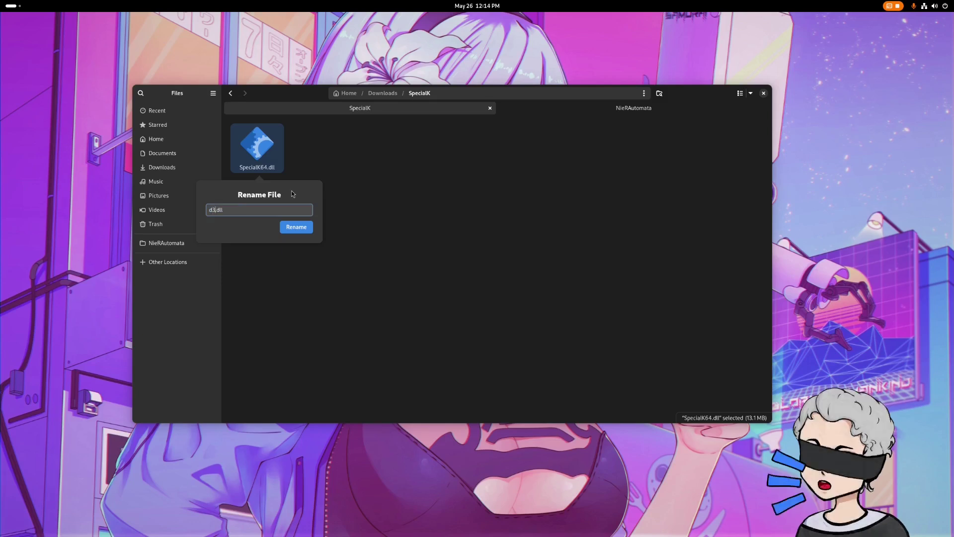
{"action": "type", "text": "3dll"}
{"action": "left_click", "coordinate": [296, 227]}
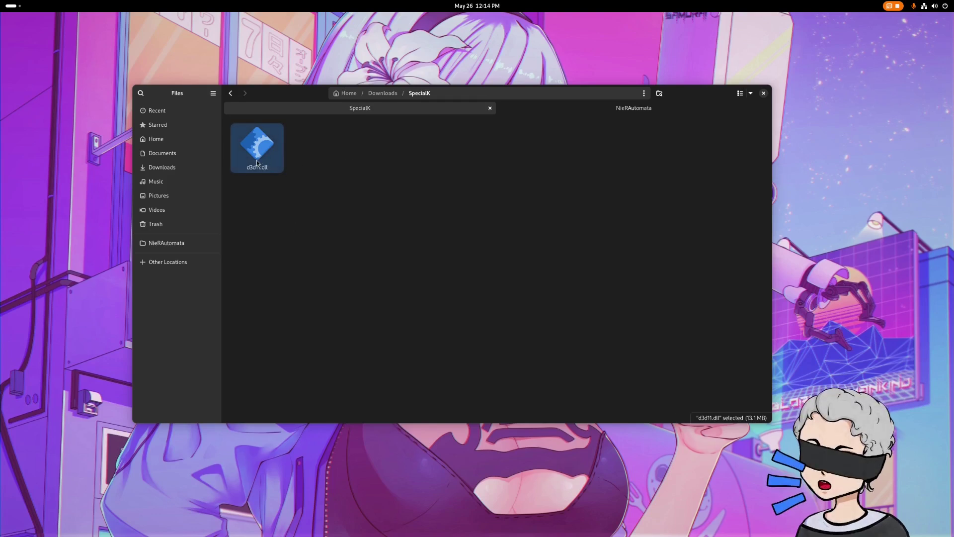
Show the NieRAutomata folder, and switch to Steam to browse NieR:Automata's local files in a separate Files window
{"action": "left_click", "coordinate": [652, 113]}
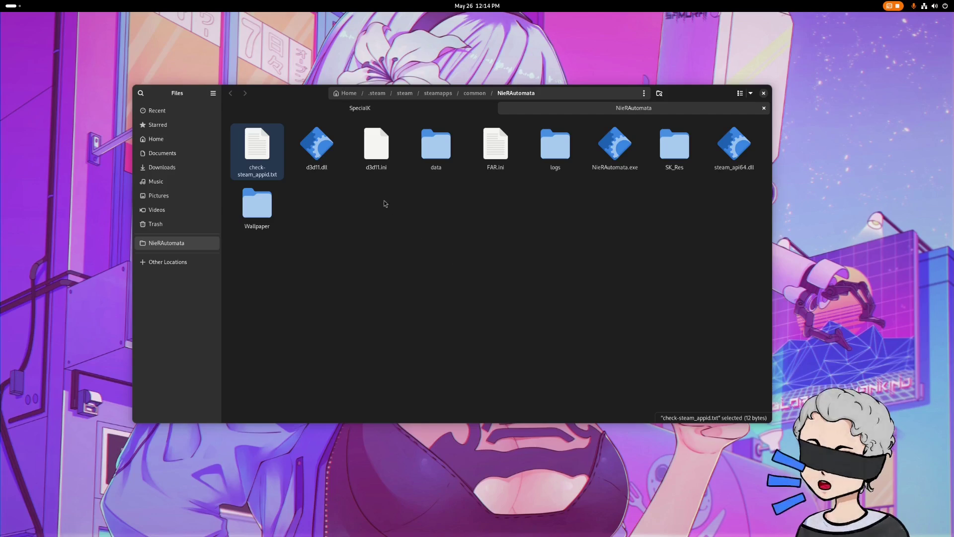
{"action": "key", "text": "super"}
{"action": "left_click", "coordinate": [519, 168]}
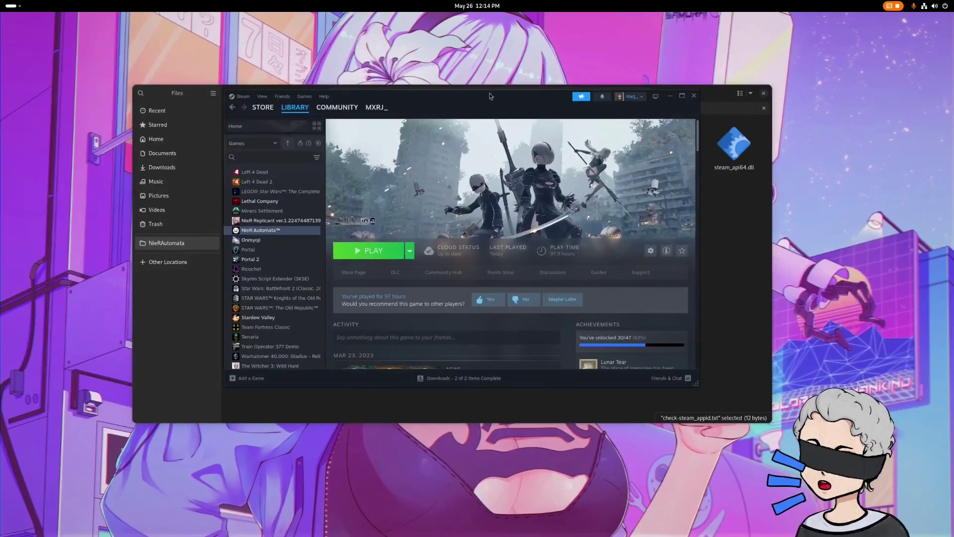
{"action": "left_click_drag", "start_coordinate": [489, 99], "coordinate": [481, 98]}
{"action": "left_click", "coordinate": [644, 249]}
{"action": "mouse_move", "coordinate": [652, 290]}
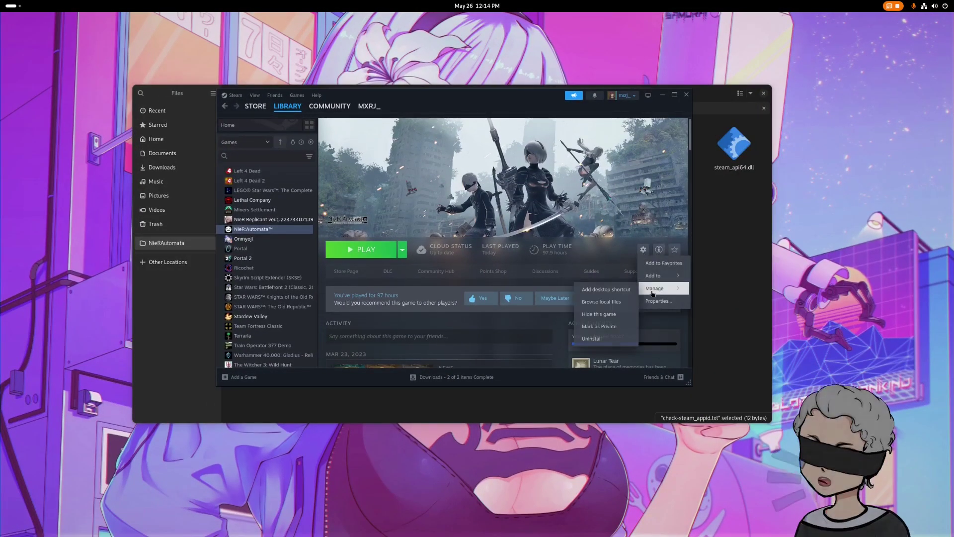
{"action": "left_click", "coordinate": [617, 301]}
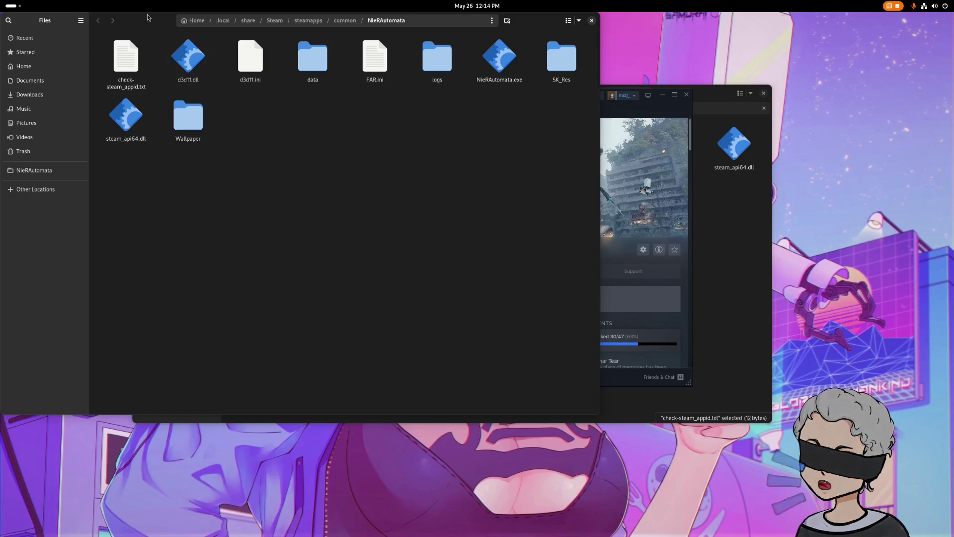
{"action": "left_click_drag", "start_coordinate": [147, 16], "coordinate": [369, 82]}
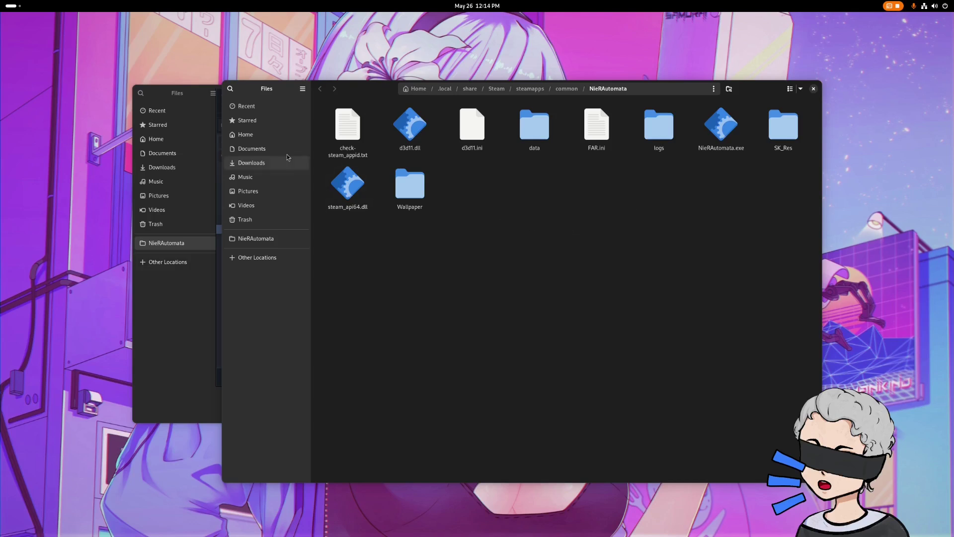
Return to the first Files window and compare the SpecialK folder's contents with the NieRAutomata game folder
{"action": "left_click", "coordinate": [197, 96]}
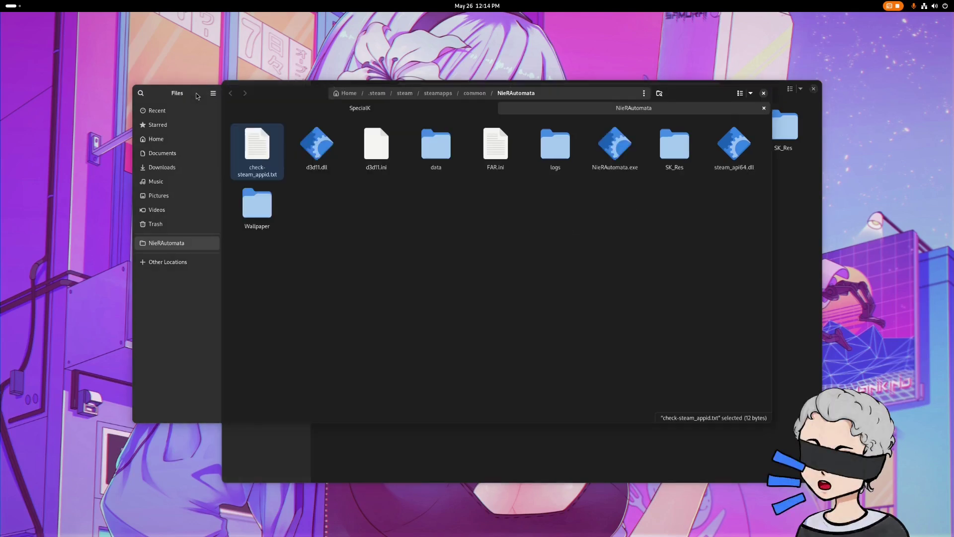
{"action": "left_click", "coordinate": [382, 108]}
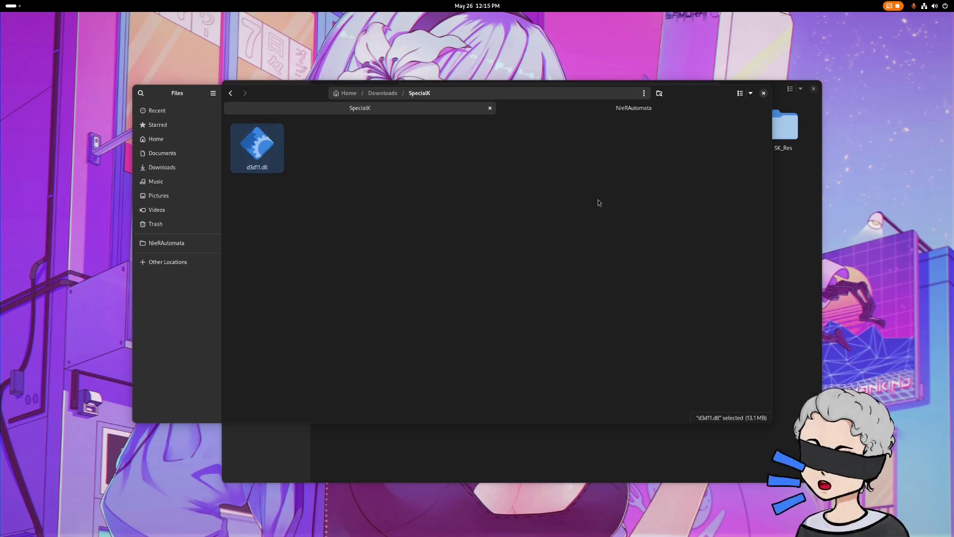
{"action": "left_click", "coordinate": [652, 111]}
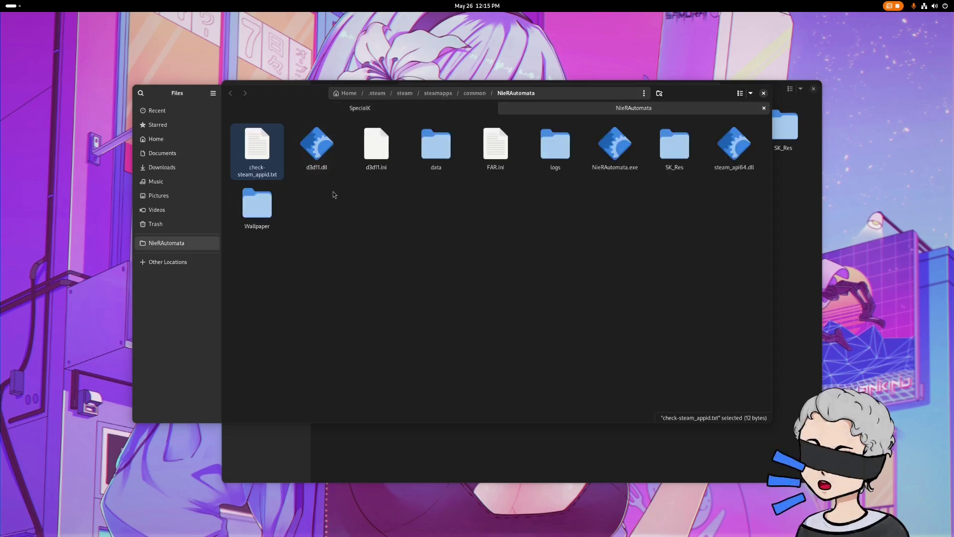
Close both Files windows and launch NieR:Automata from the Steam library, dismissing the SteamTinkerLaunch notifications
{"action": "left_click", "coordinate": [487, 284]}
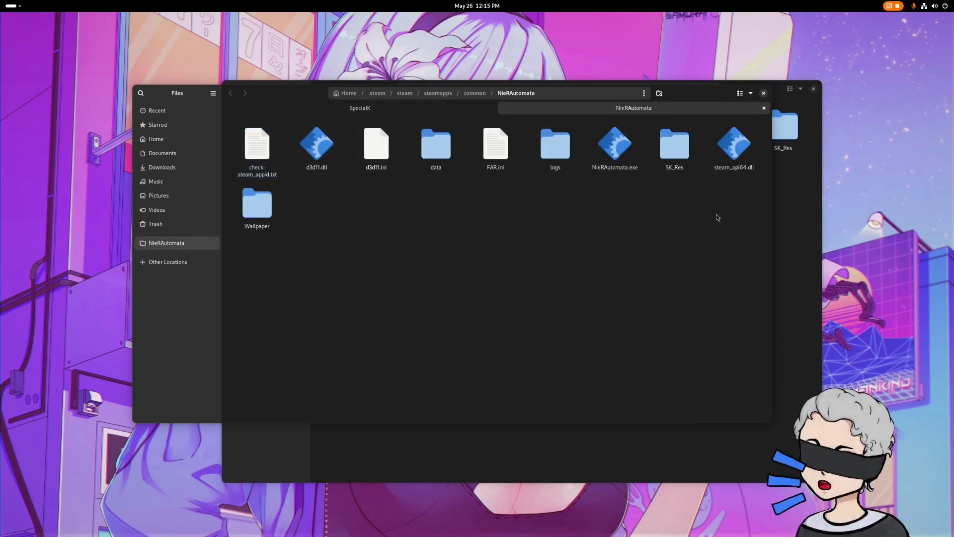
{"action": "left_click", "coordinate": [764, 93]}
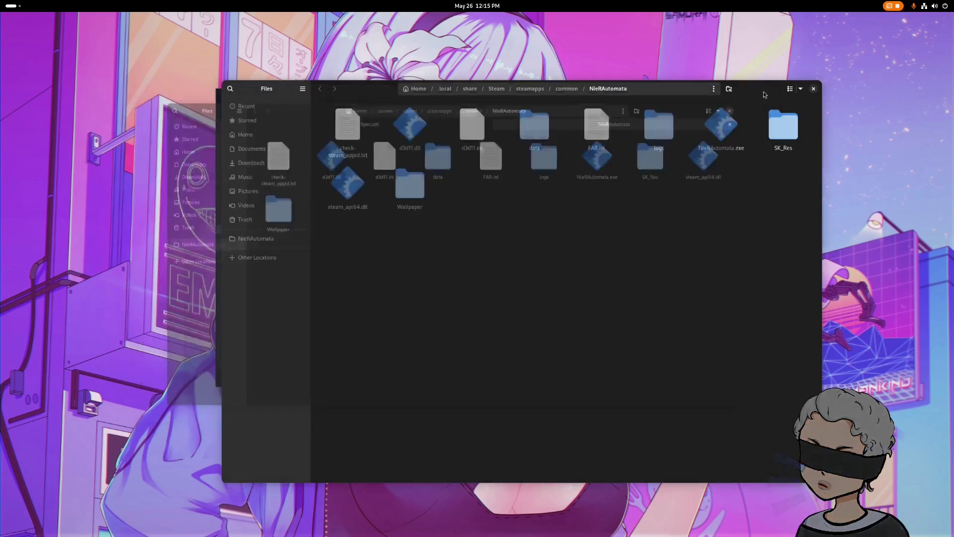
{"action": "left_click", "coordinate": [813, 89]}
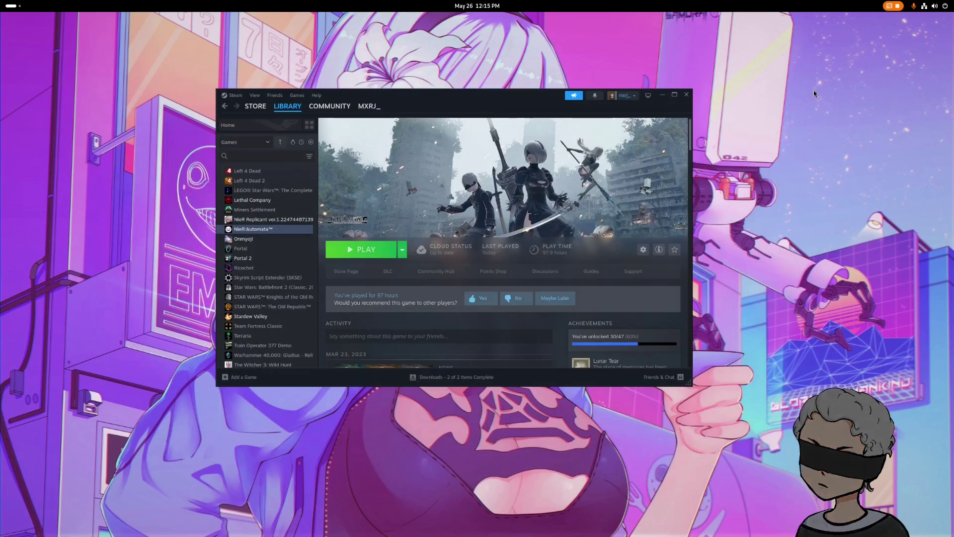
{"action": "left_click", "coordinate": [366, 254]}
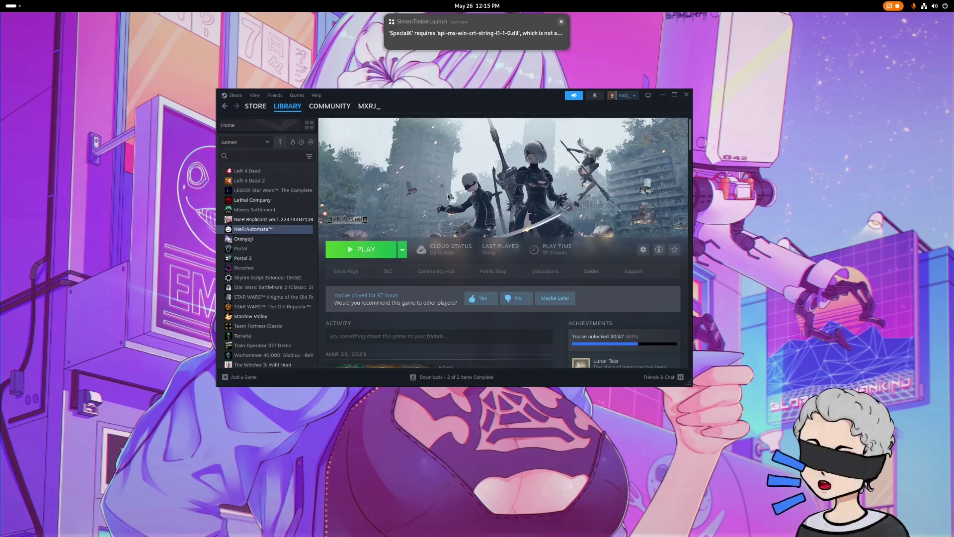
{"action": "left_click", "coordinate": [485, 34]}
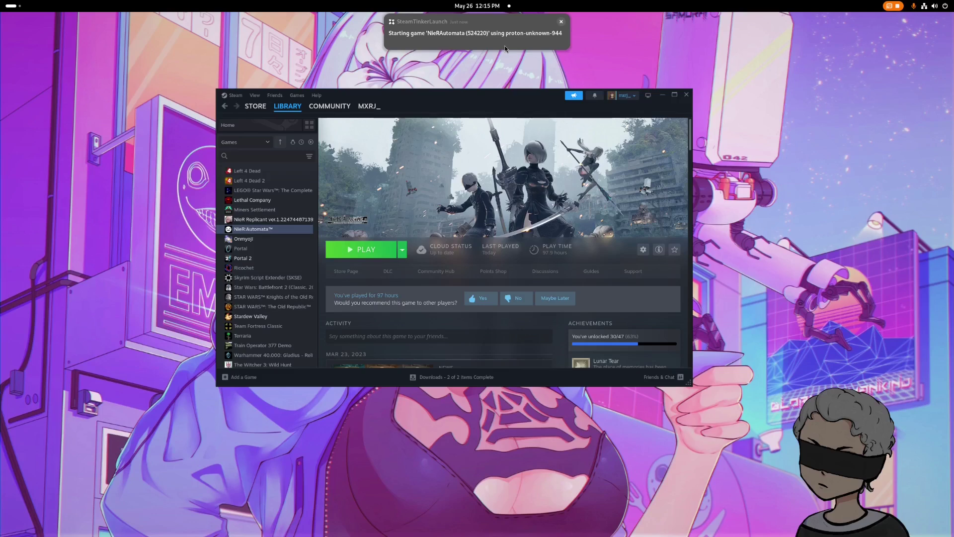
{"action": "left_click", "coordinate": [561, 22]}
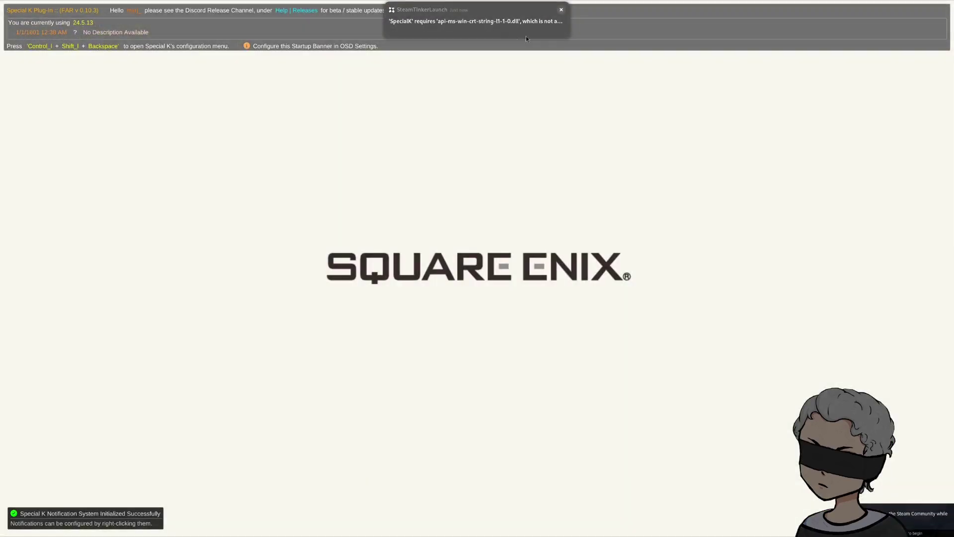
{"action": "left_click", "coordinate": [561, 11]}
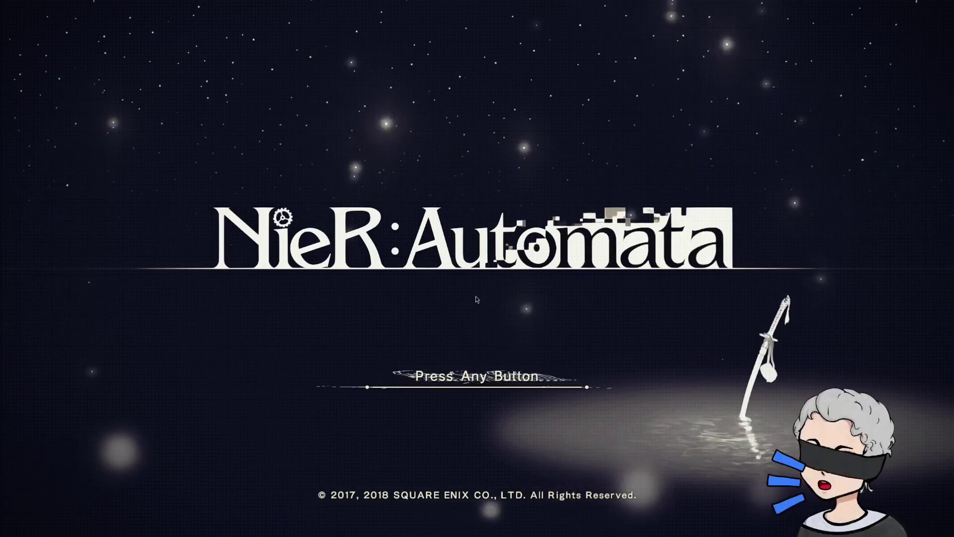
Open Special K's configuration menu on the game's title screen, then exit NieR:Automata
{"action": "key", "text": "ctrl+shift+BackSpace"}
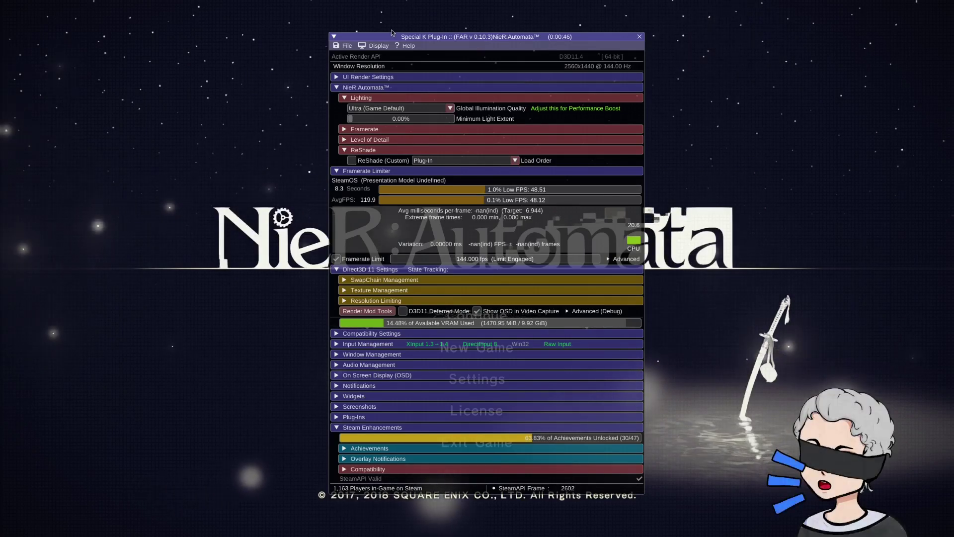
{"action": "left_click_drag", "start_coordinate": [393, 39], "coordinate": [391, 36]}
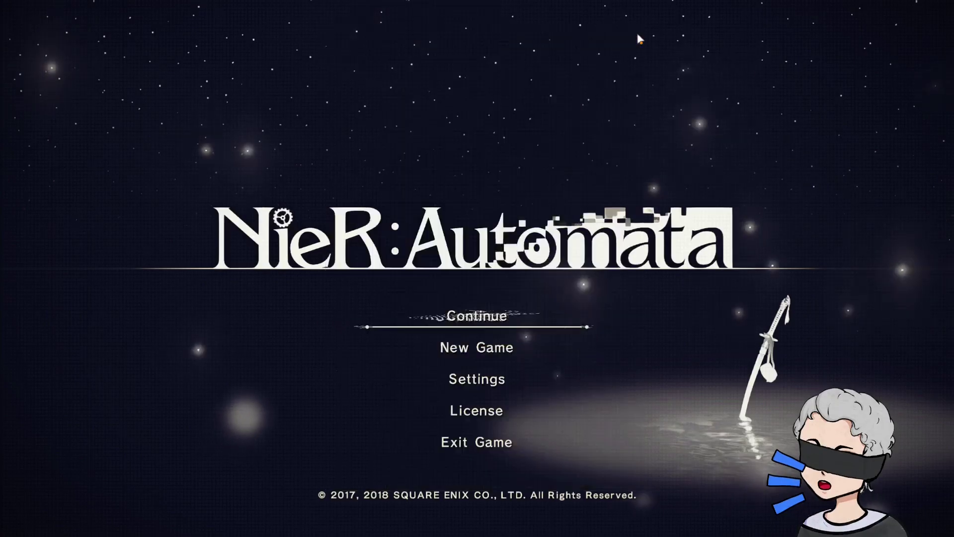
{"action": "left_click", "coordinate": [493, 451]}
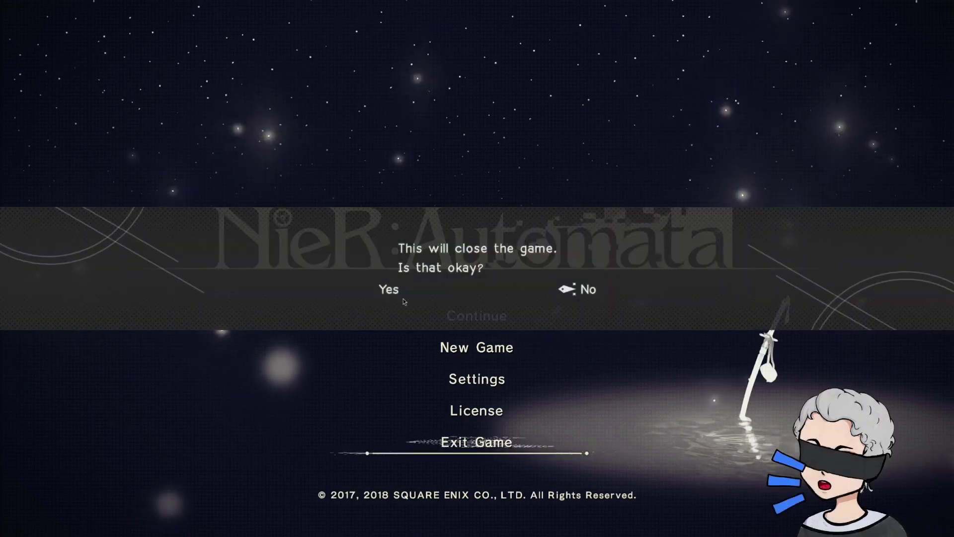
{"action": "left_click", "coordinate": [390, 293]}
Open a new Files window on the bookmarked NieRAutomata folder, move it clear, and dismiss the SteamTinkerLaunch notification
{"action": "key", "text": "super"}
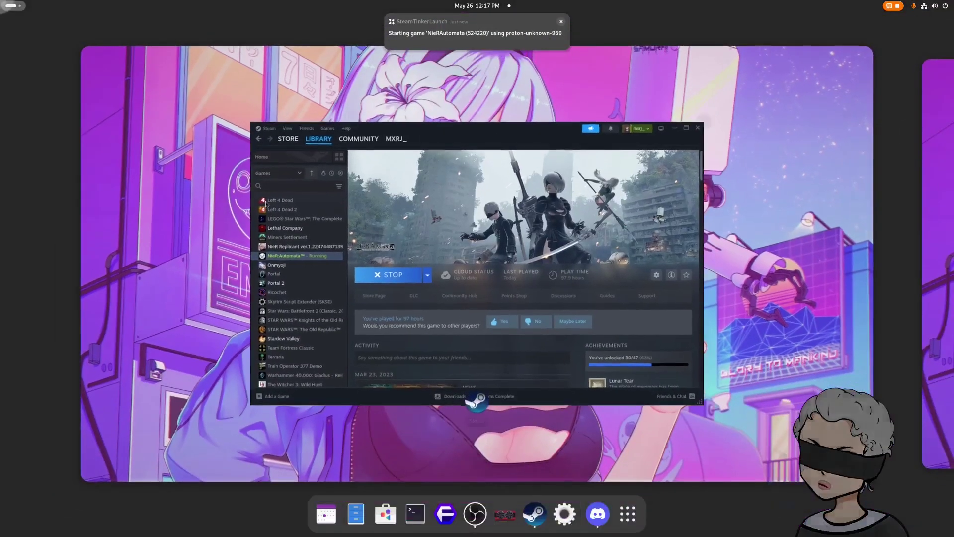
{"action": "left_click", "coordinate": [366, 521]}
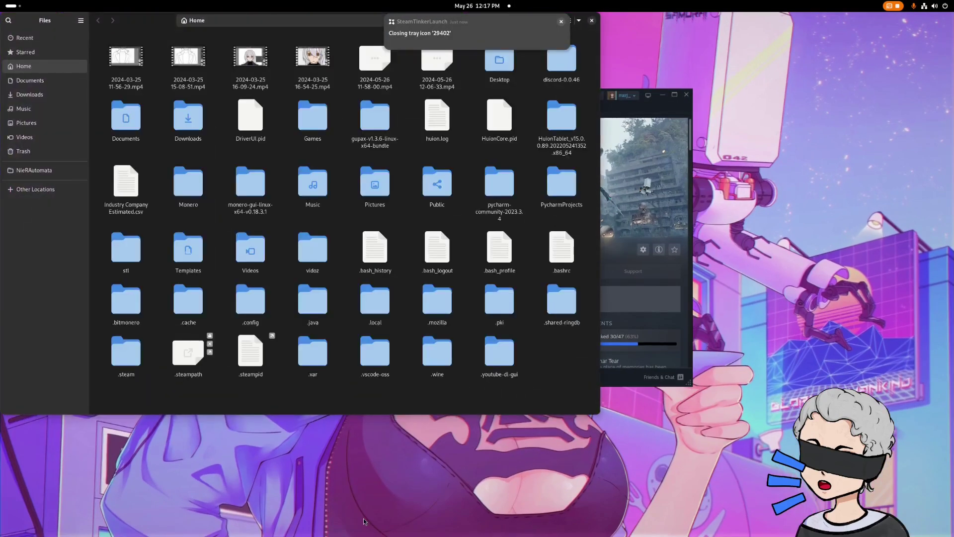
{"action": "left_click", "coordinate": [34, 170]}
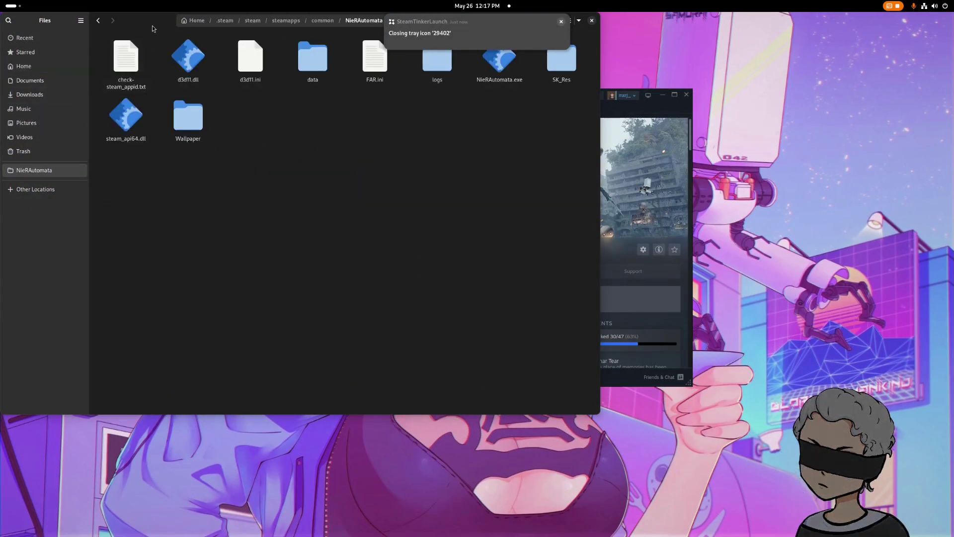
{"action": "left_click_drag", "start_coordinate": [152, 20], "coordinate": [262, 74]}
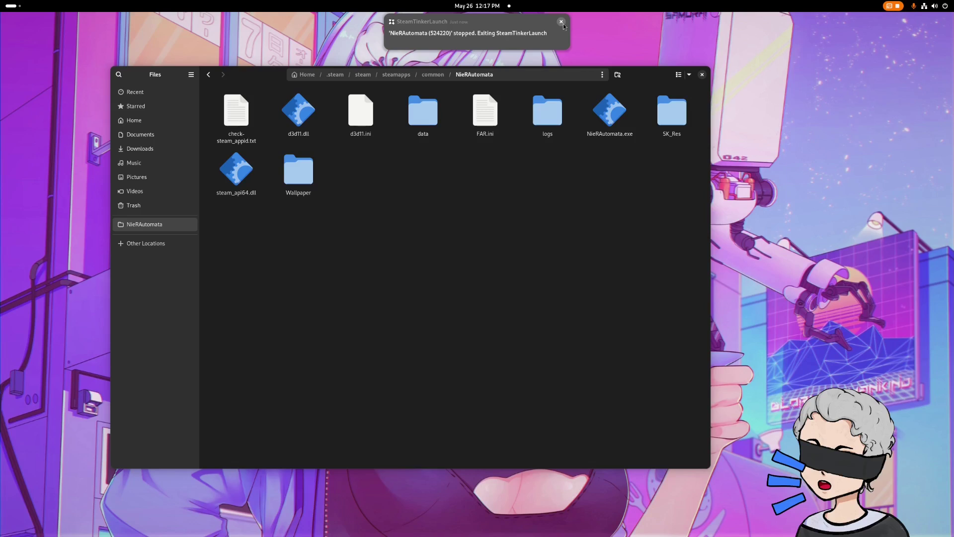
{"action": "left_click", "coordinate": [563, 23]}
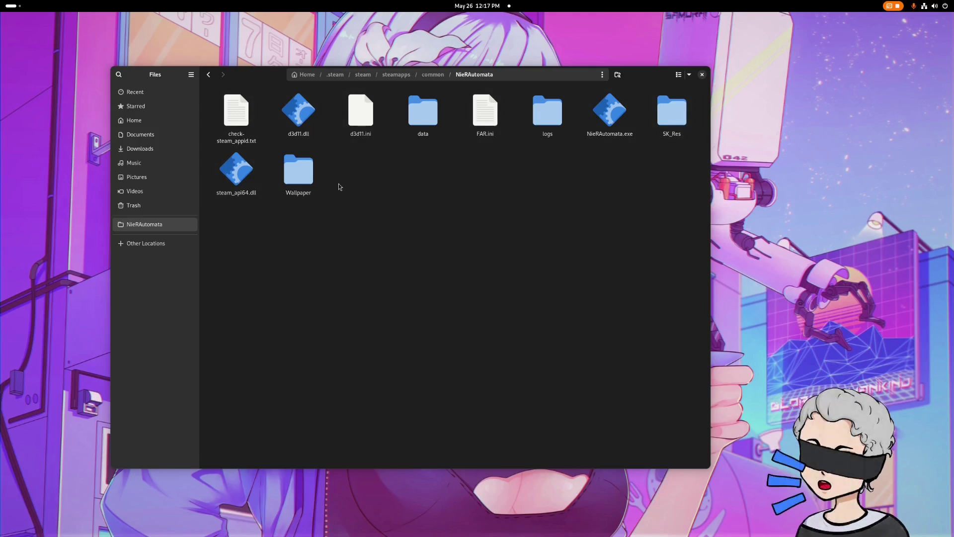
Examine the extracted NieR Automata Texture Pack folder in Downloads, including its SK_Res subfolder
{"action": "left_click", "coordinate": [151, 150]}
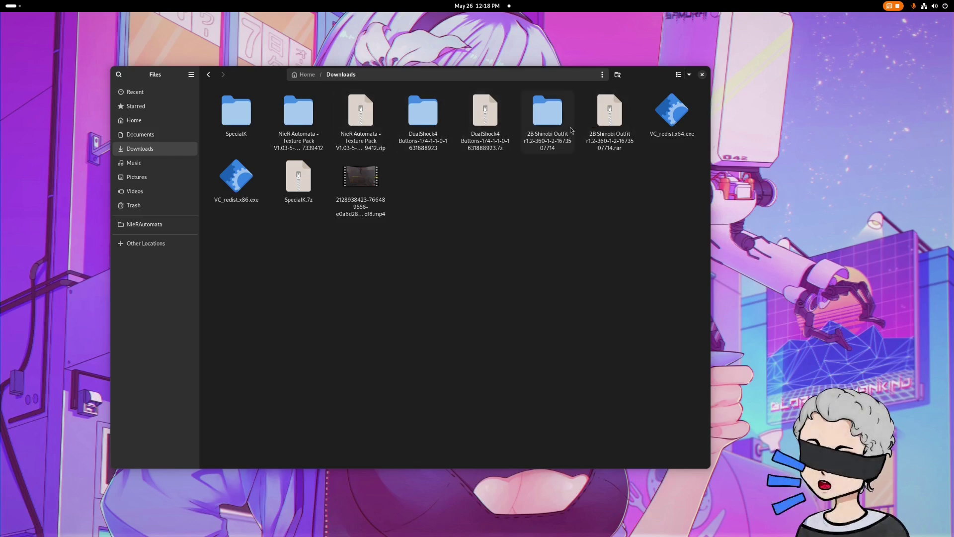
{"action": "double_click", "coordinate": [298, 126]}
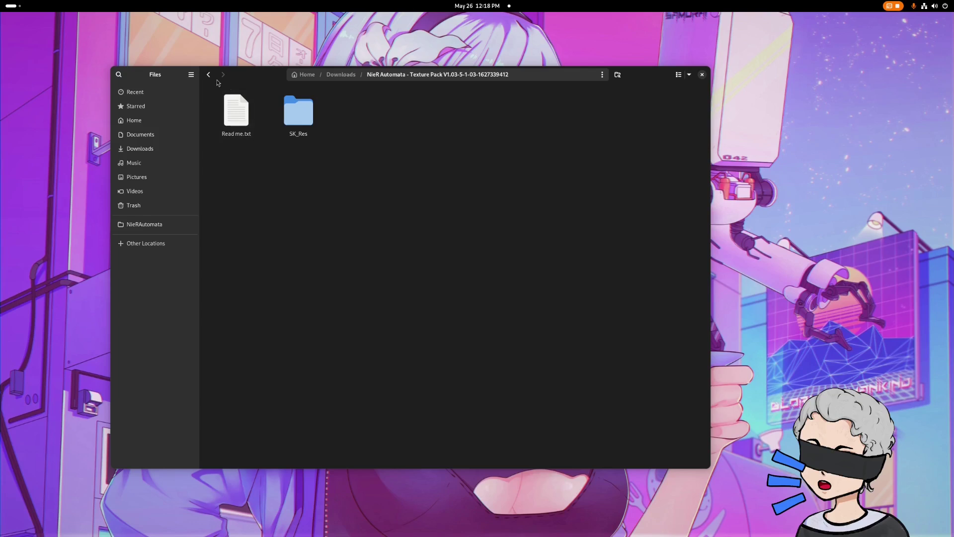
{"action": "double_click", "coordinate": [305, 122]}
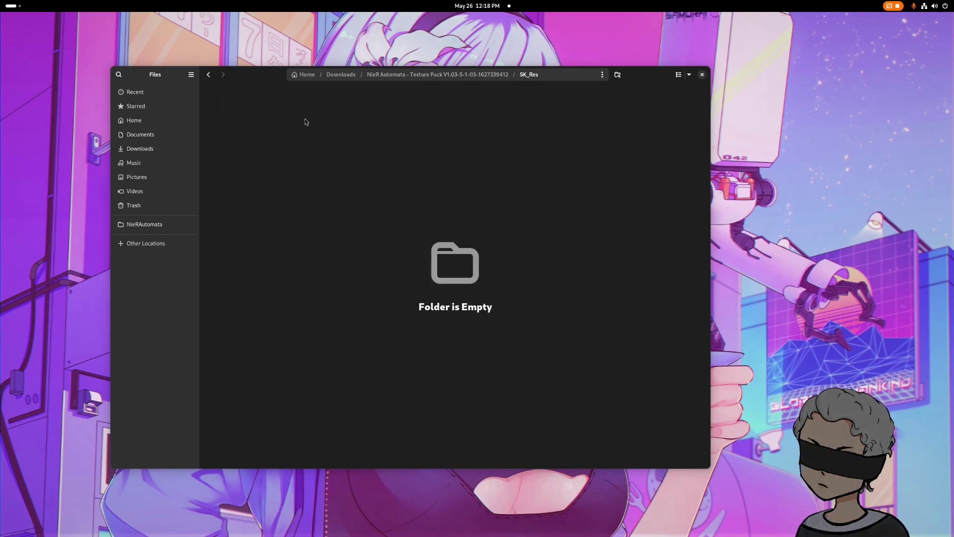
{"action": "left_click", "coordinate": [211, 78]}
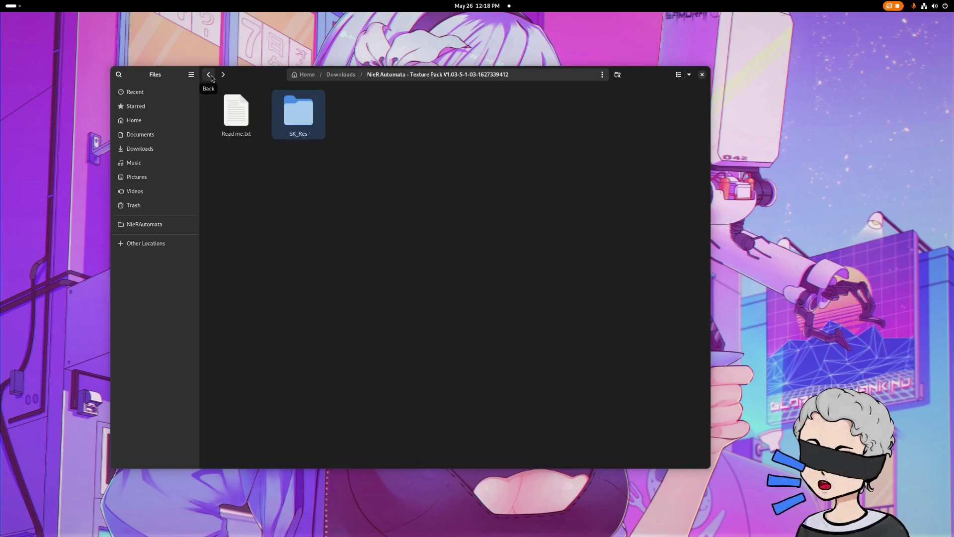
{"action": "left_click", "coordinate": [211, 78]}
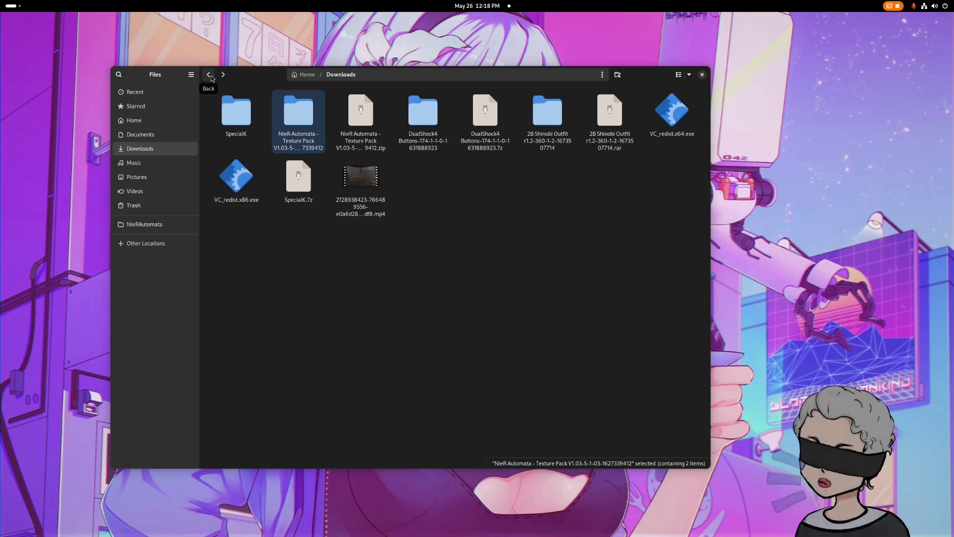
{"action": "double_click", "coordinate": [303, 120]}
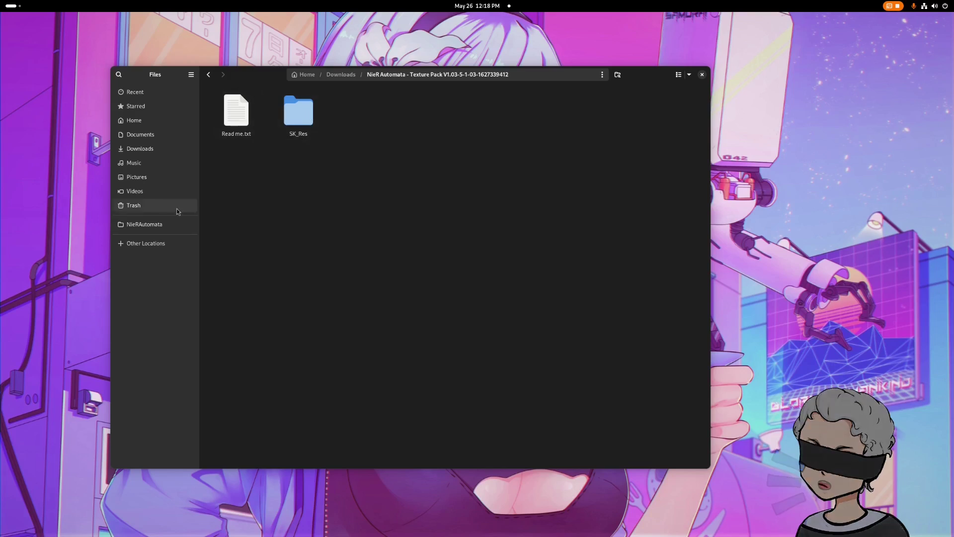
Inspect the SK_Res/inject/textures folder inside the NieRAutomata game folder, and return to the game folder
{"action": "left_click", "coordinate": [149, 224]}
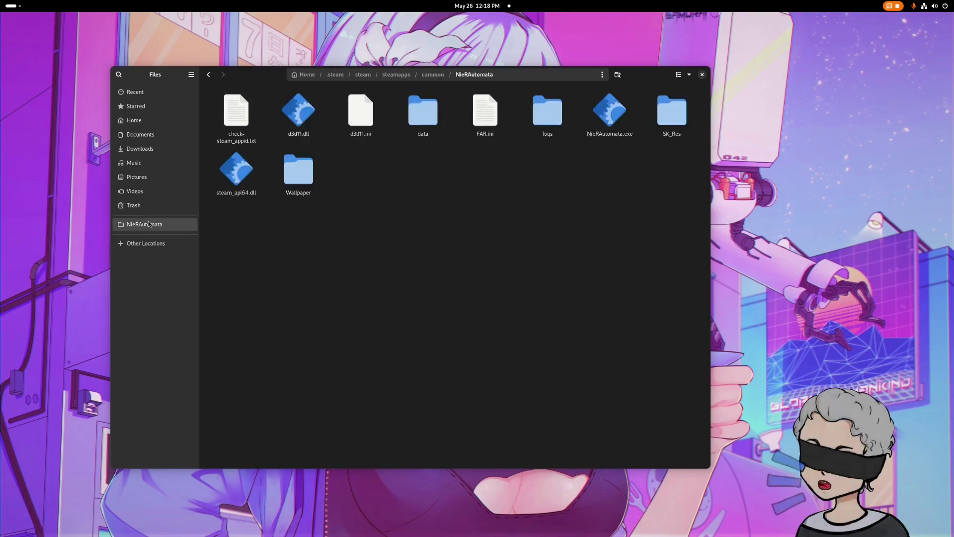
{"action": "double_click", "coordinate": [671, 121]}
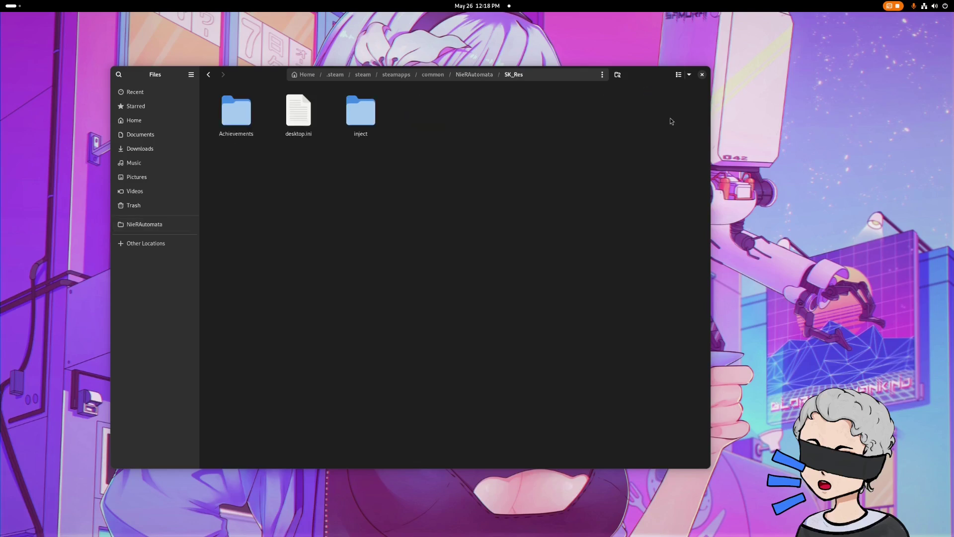
{"action": "double_click", "coordinate": [368, 119]}
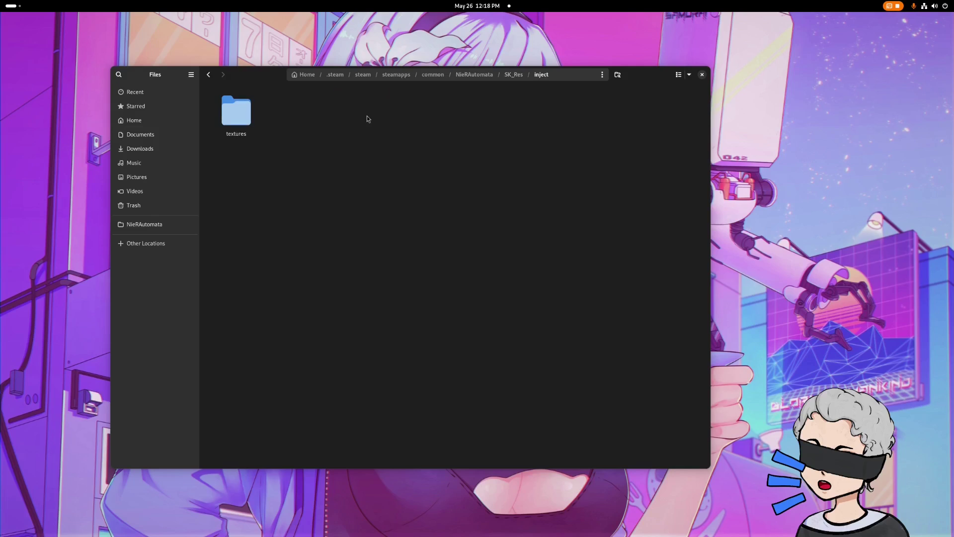
{"action": "double_click", "coordinate": [244, 127]}
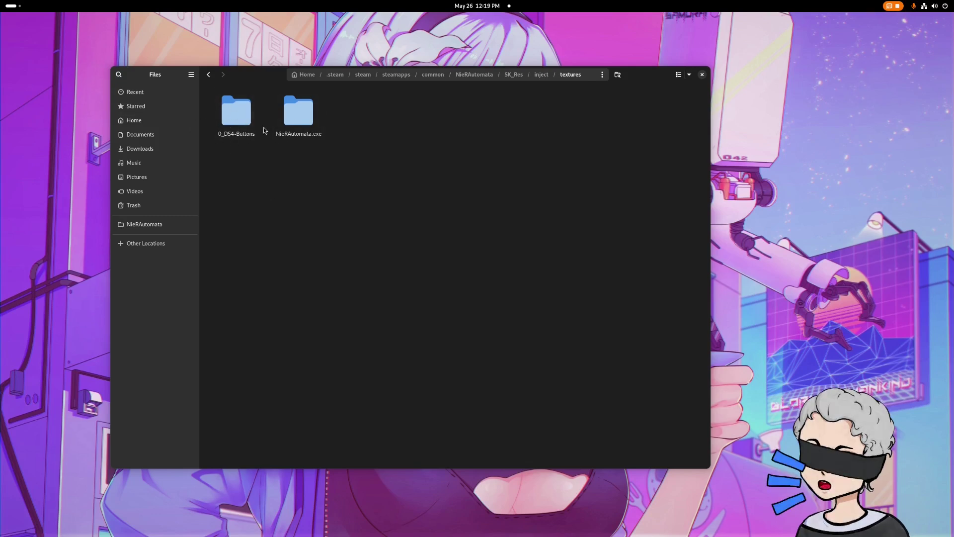
{"action": "left_click", "coordinate": [209, 75]}
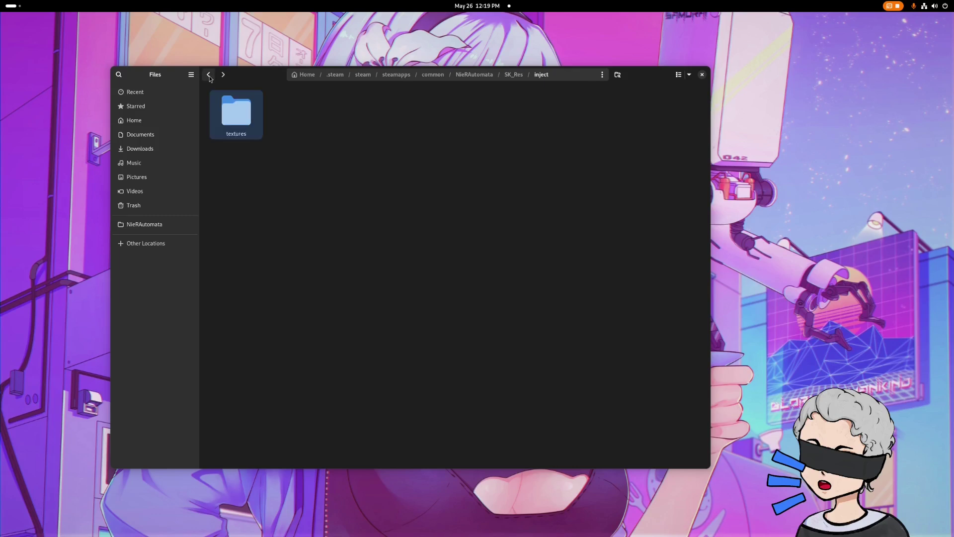
{"action": "left_click", "coordinate": [208, 75]}
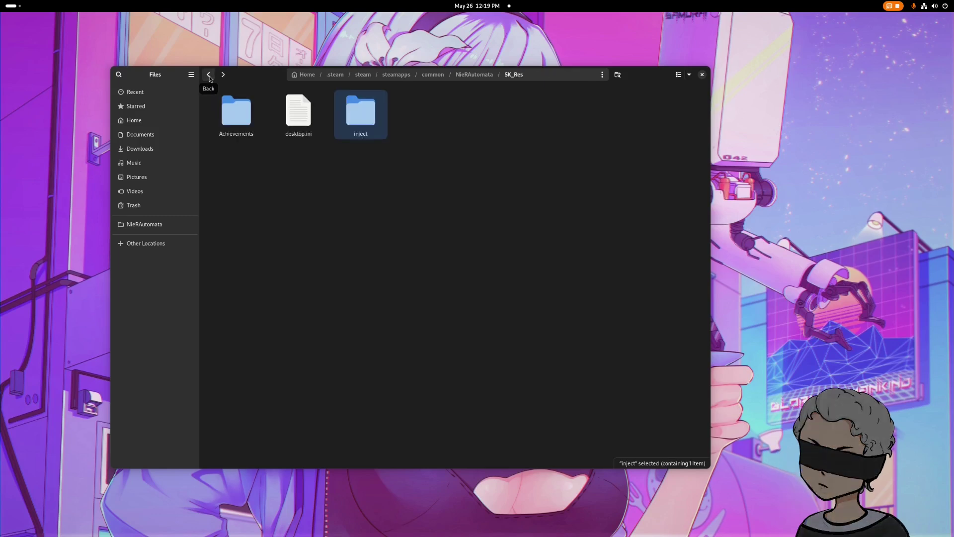
{"action": "left_click", "coordinate": [209, 75]}
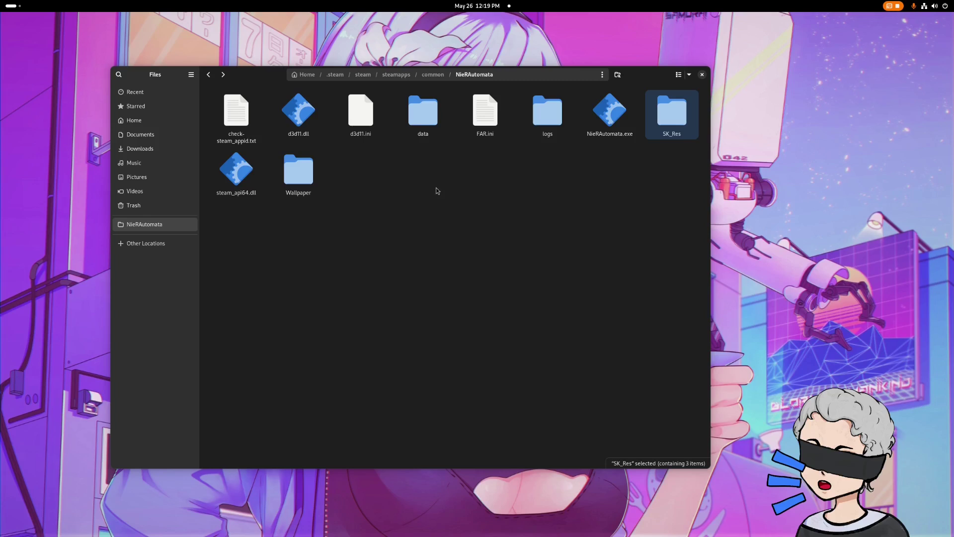
Check the game's data/pl folder and the extracted 2B Shinobi Outfit folder in Downloads
{"action": "double_click", "coordinate": [430, 121]}
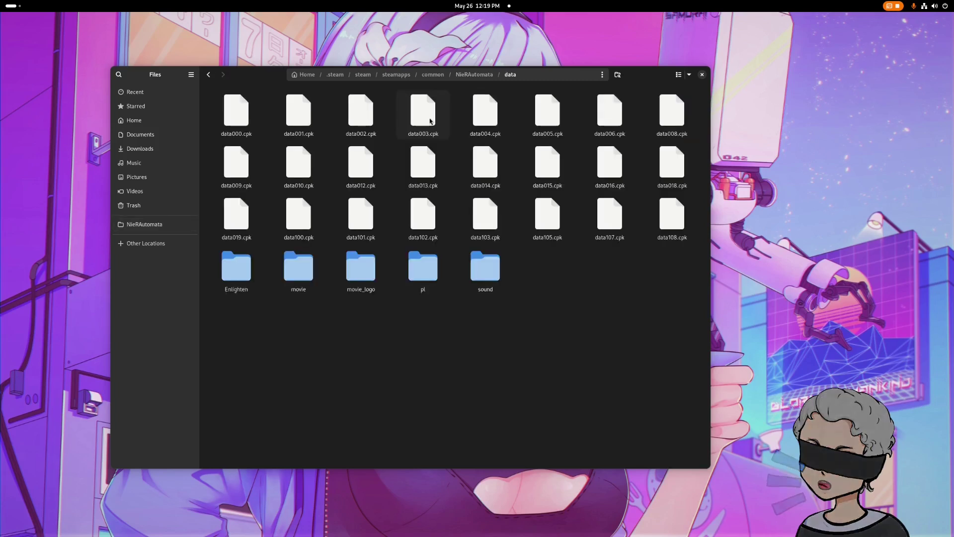
{"action": "double_click", "coordinate": [430, 281]}
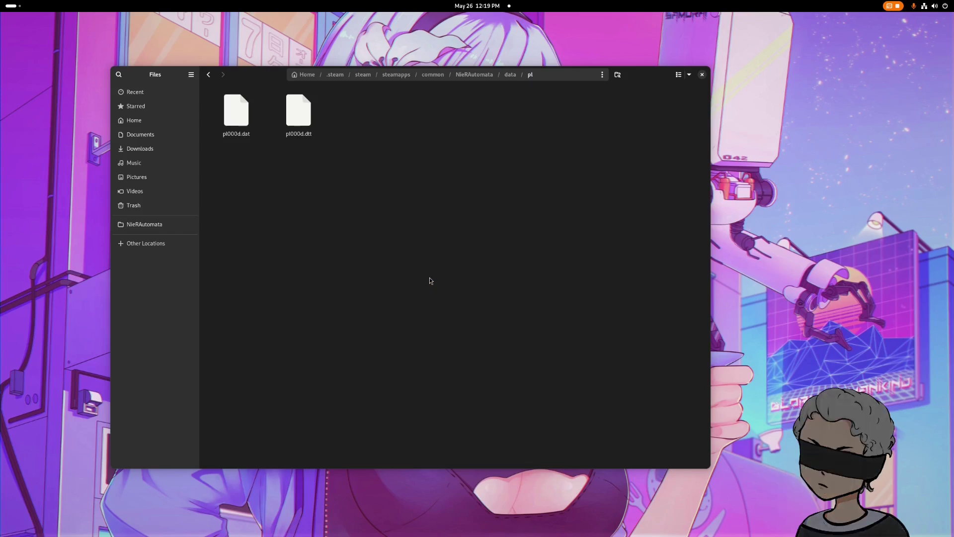
{"action": "left_click", "coordinate": [140, 149]}
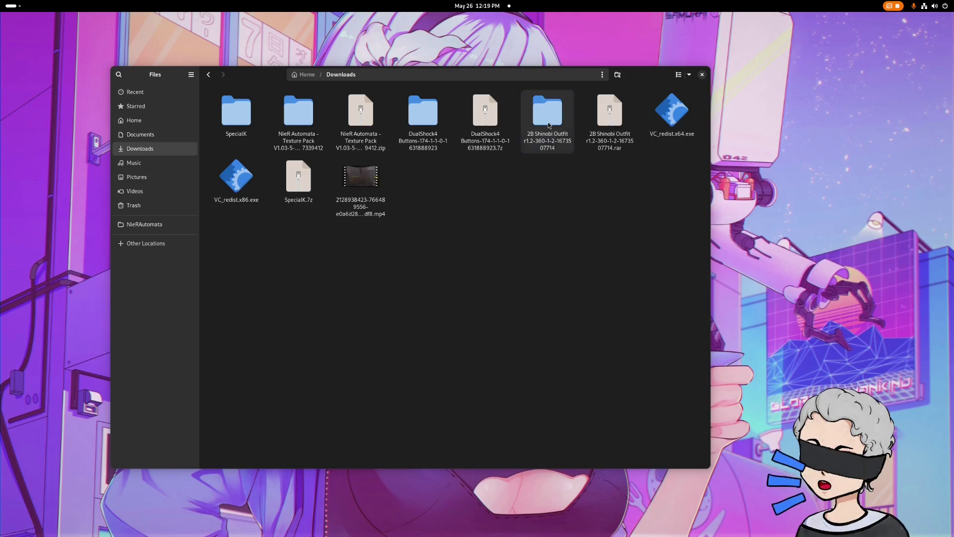
{"action": "double_click", "coordinate": [548, 121]}
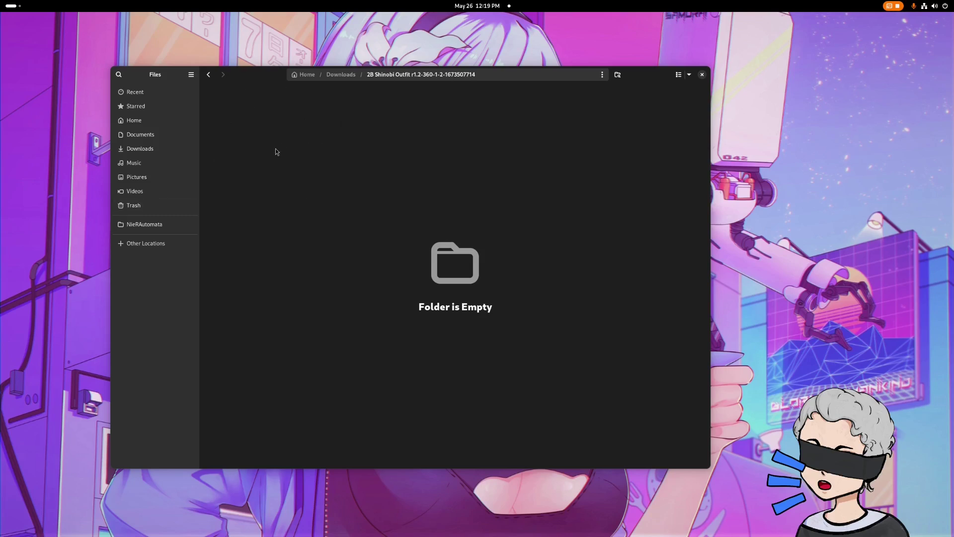
View the outfit mod's files in the game's data/pl folder again, and go back to the NieRAutomata folder
{"action": "left_click", "coordinate": [147, 225]}
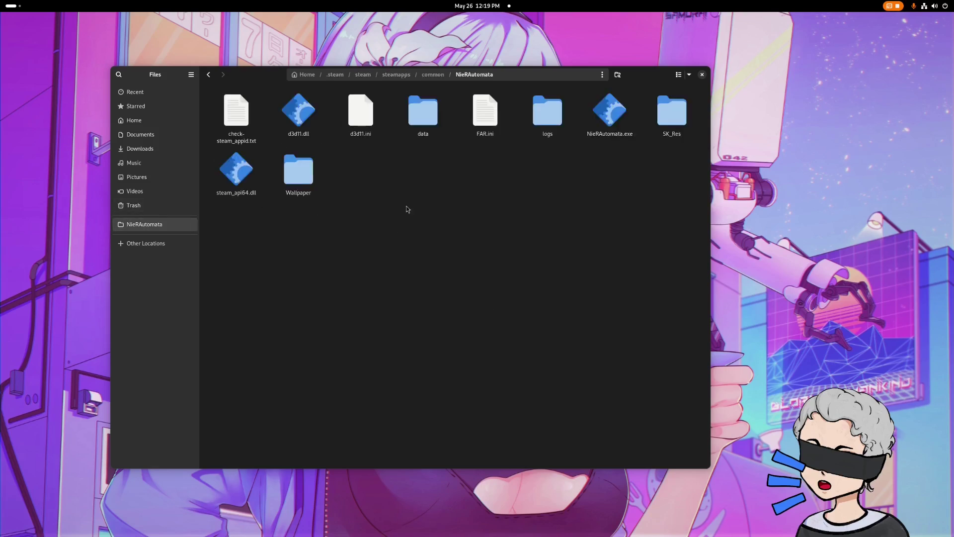
{"action": "double_click", "coordinate": [420, 122]}
{"action": "double_click", "coordinate": [423, 271]}
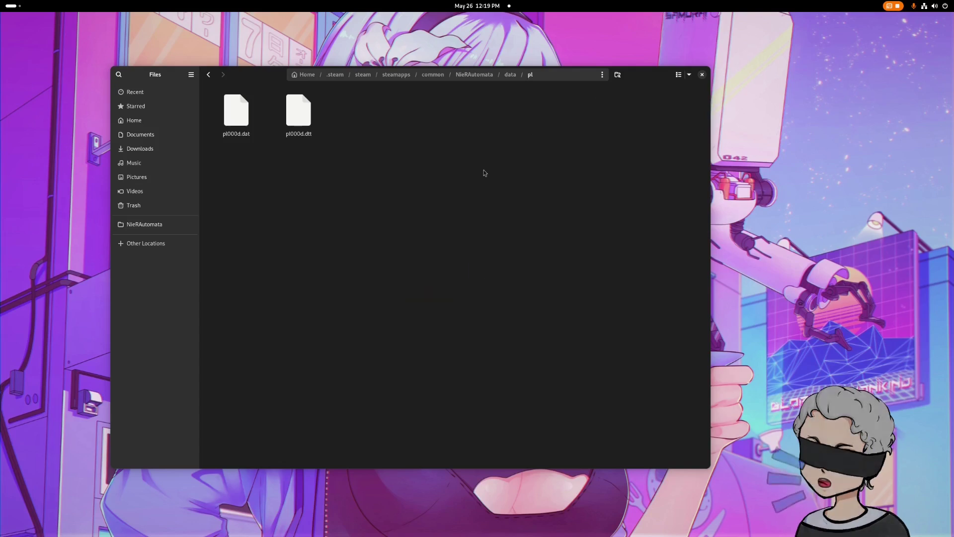
{"action": "left_click", "coordinate": [210, 75]}
{"action": "left_click", "coordinate": [211, 77]}
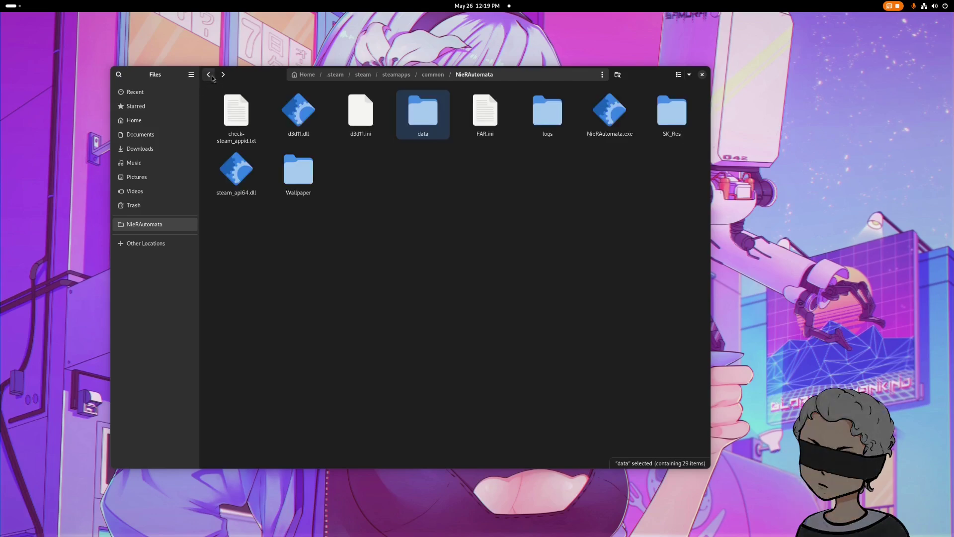
Close the file manager and launch NieR:Automata from the Steam library
{"action": "left_click", "coordinate": [209, 75]}
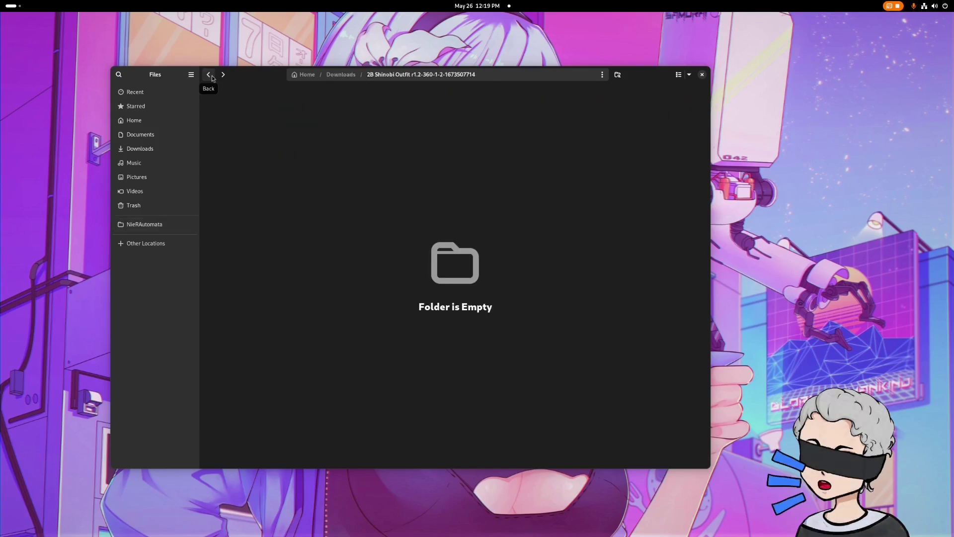
{"action": "left_click", "coordinate": [702, 75]}
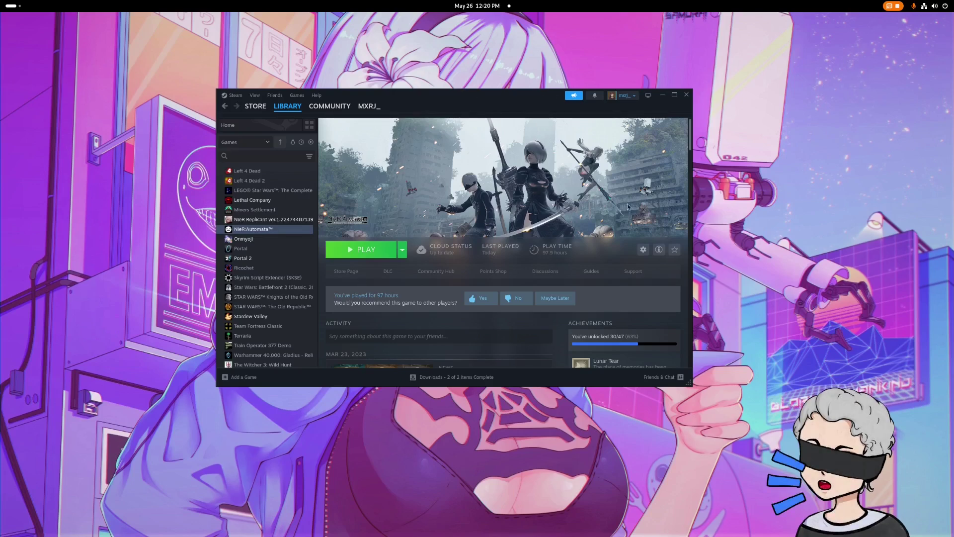
{"action": "left_click", "coordinate": [362, 251]}
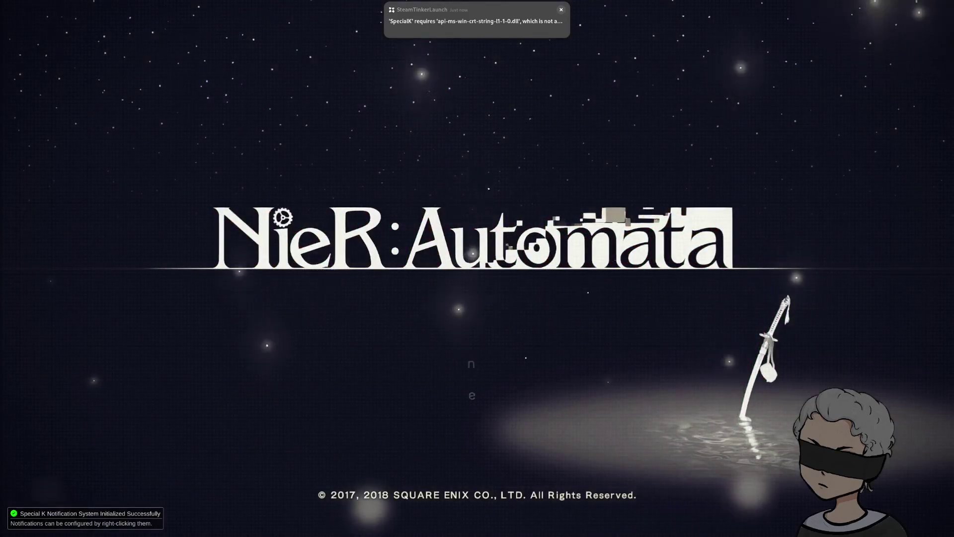
Load the Resistance Camp save file in the first slot and start the game
{"action": "key", "text": "Return"}
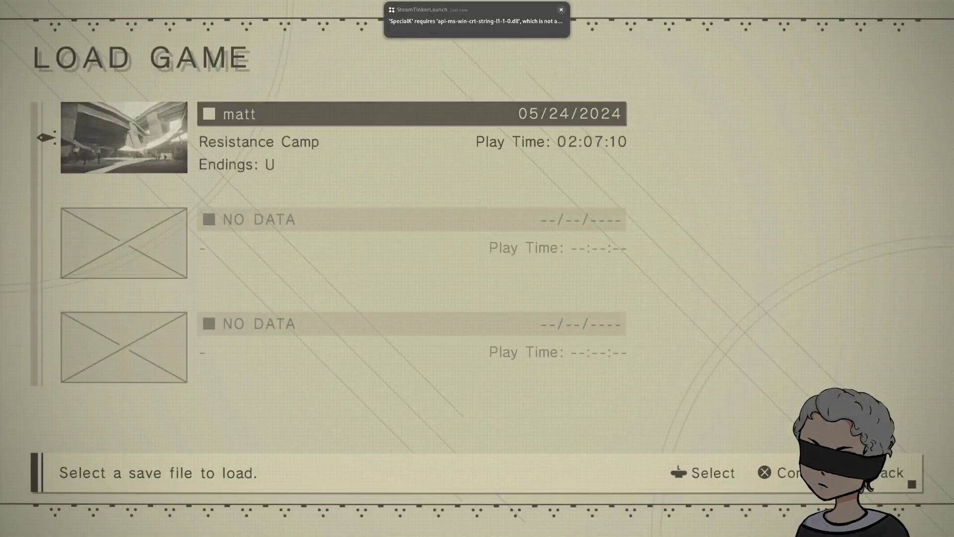
{"action": "key", "text": "Return"}
{"action": "key", "text": "Left"}
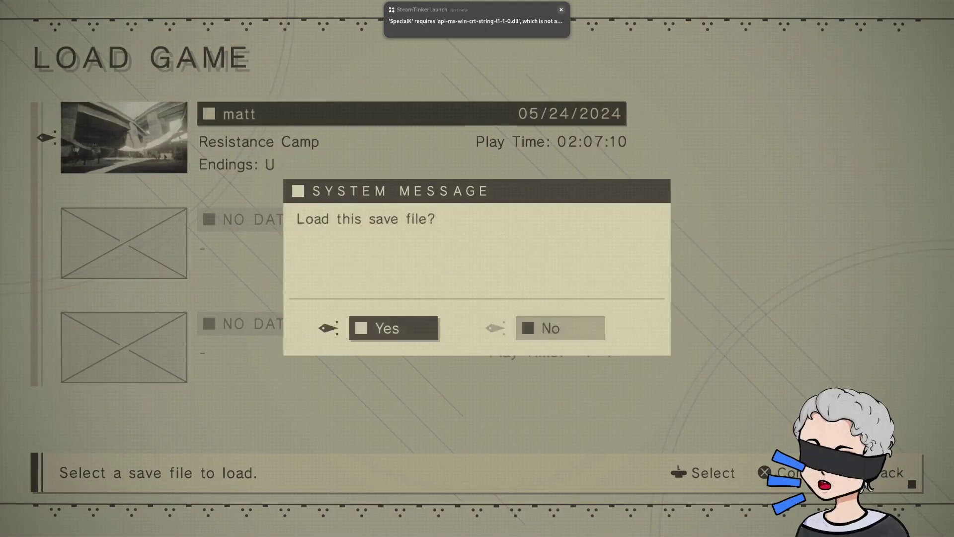
{"action": "key", "text": "Return"}
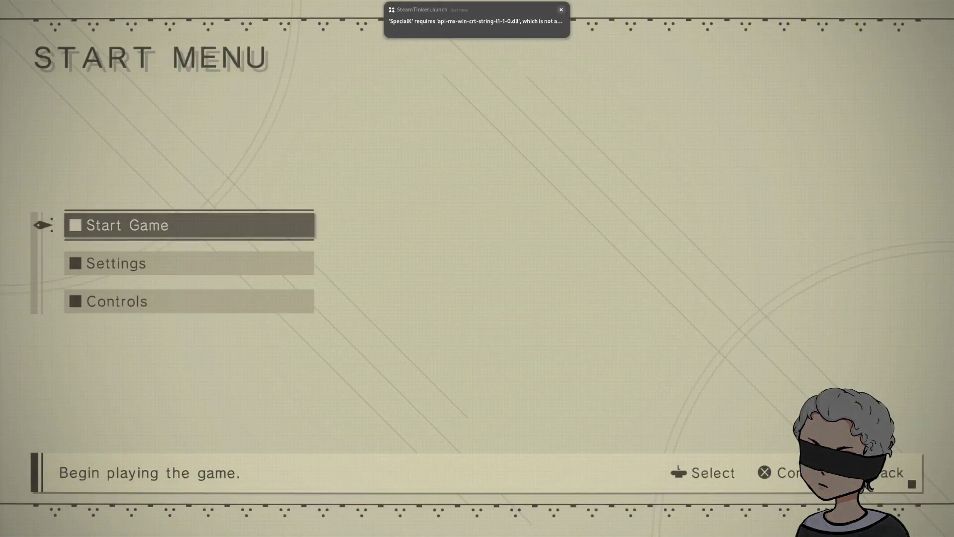
{"action": "key", "text": "Return"}
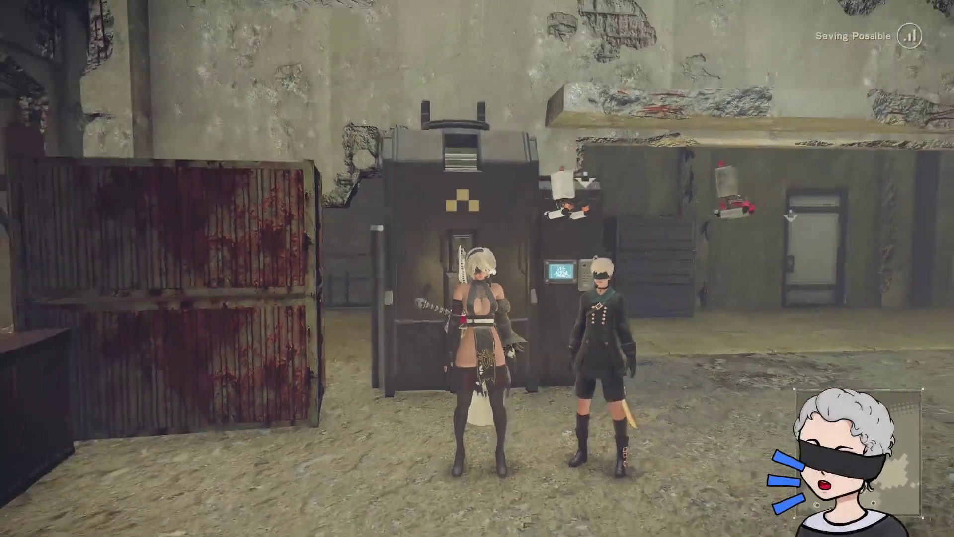
Walk 2B around the Resistance Camp to inspect the modded Shinobi outfit and the environment textures in-game
{"action": "key", "text": "a"}
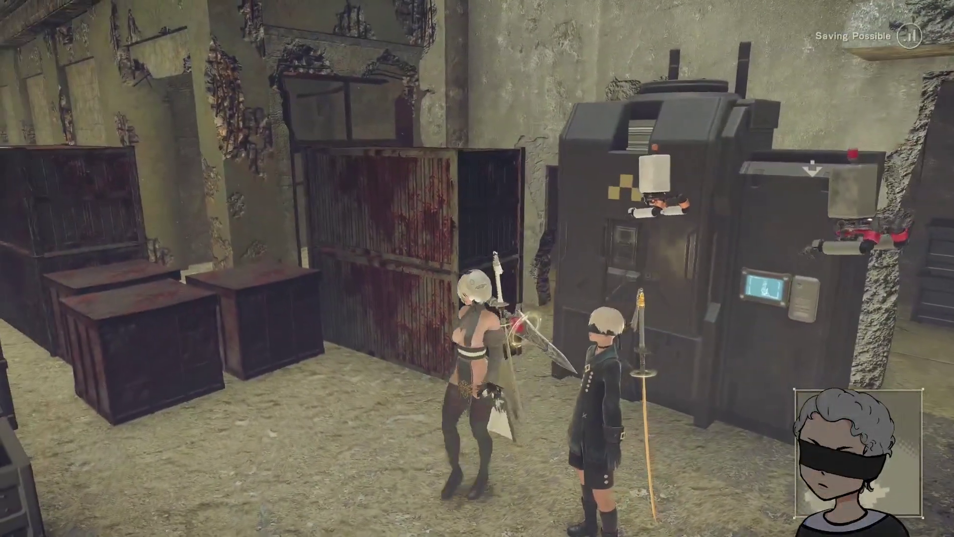
{"action": "key", "text": "a"}
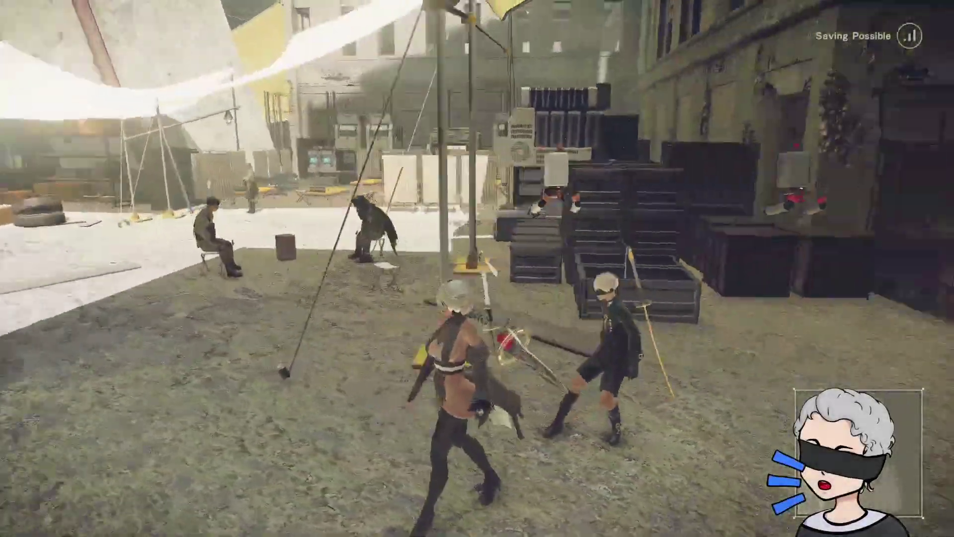
{"action": "key", "text": "w"}
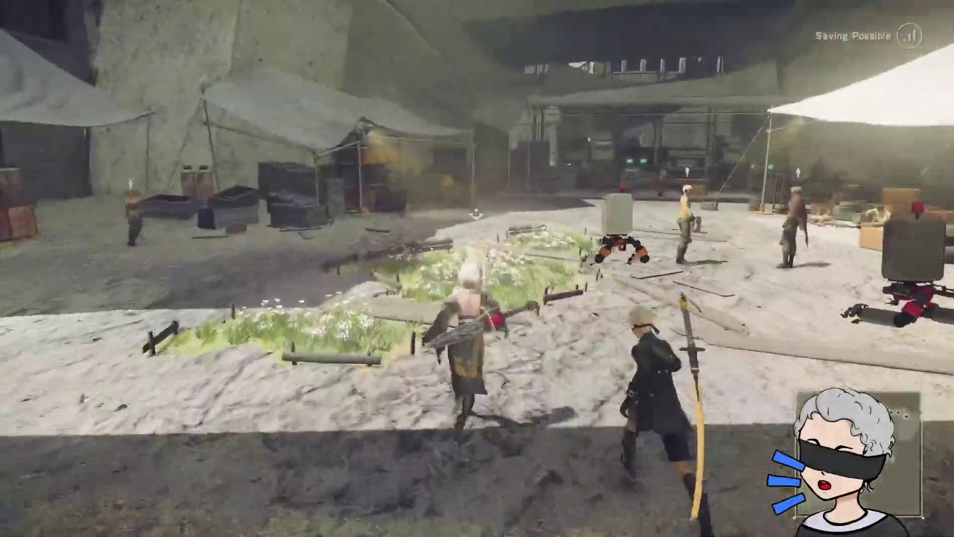
{"action": "key", "text": "a"}
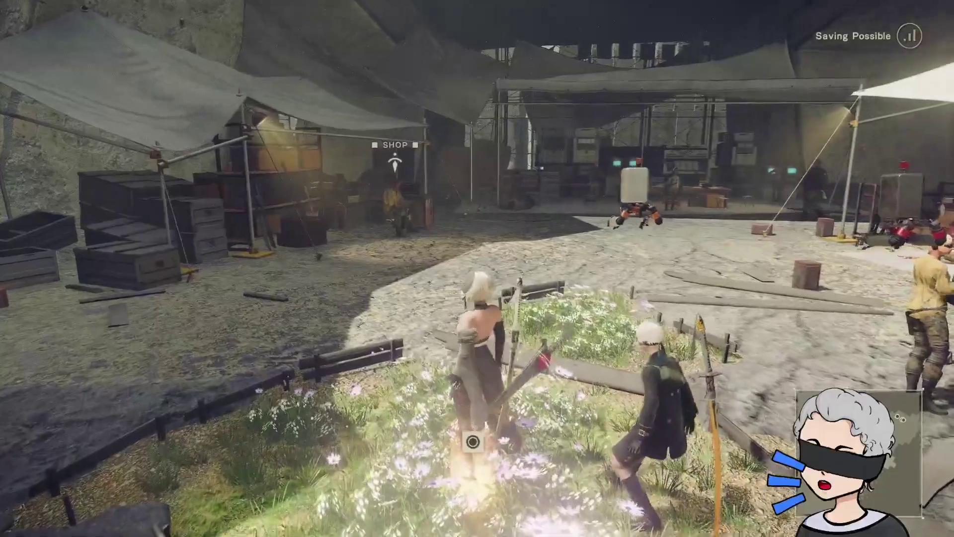
{"action": "key", "text": "w"}
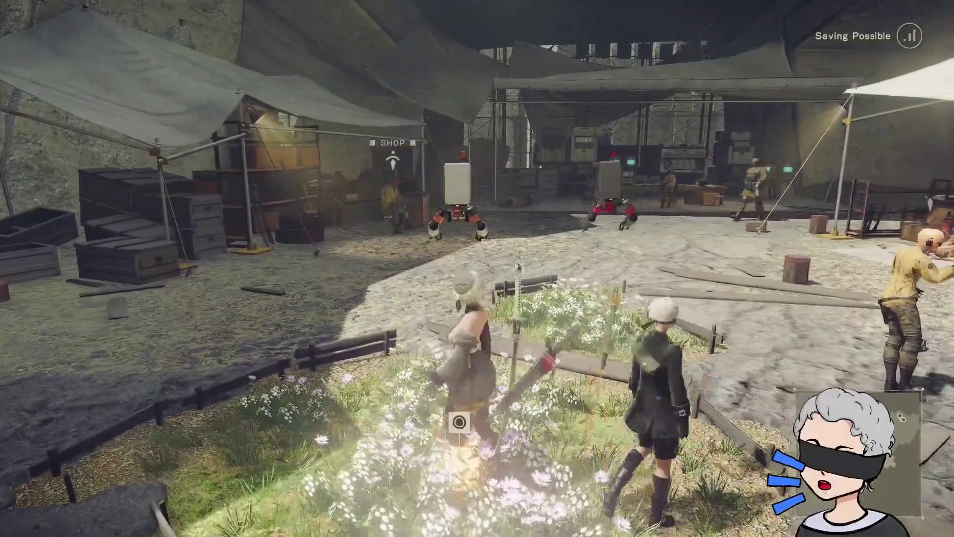
{"action": "key", "text": "a"}
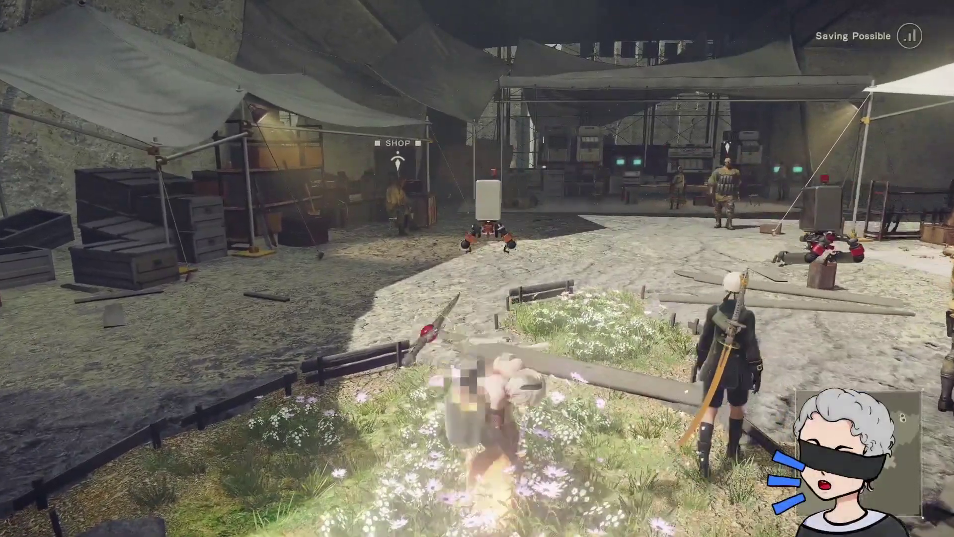
{"action": "key", "text": "a"}
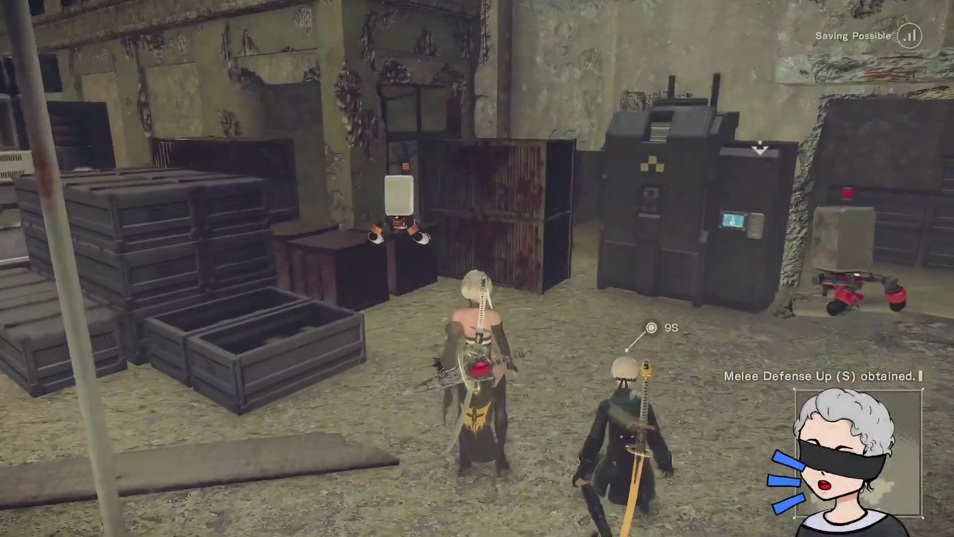
{"action": "key", "text": "w"}
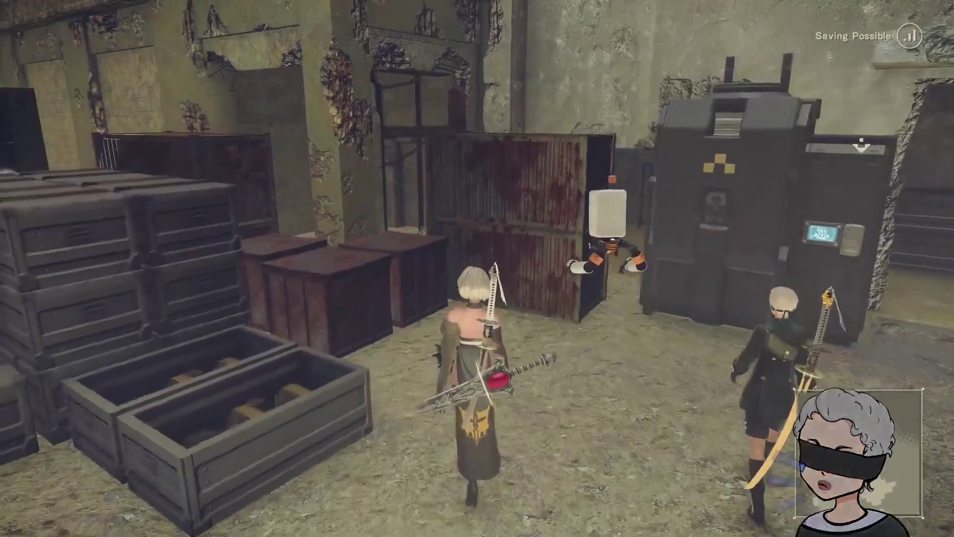
{"action": "key", "text": "a"}
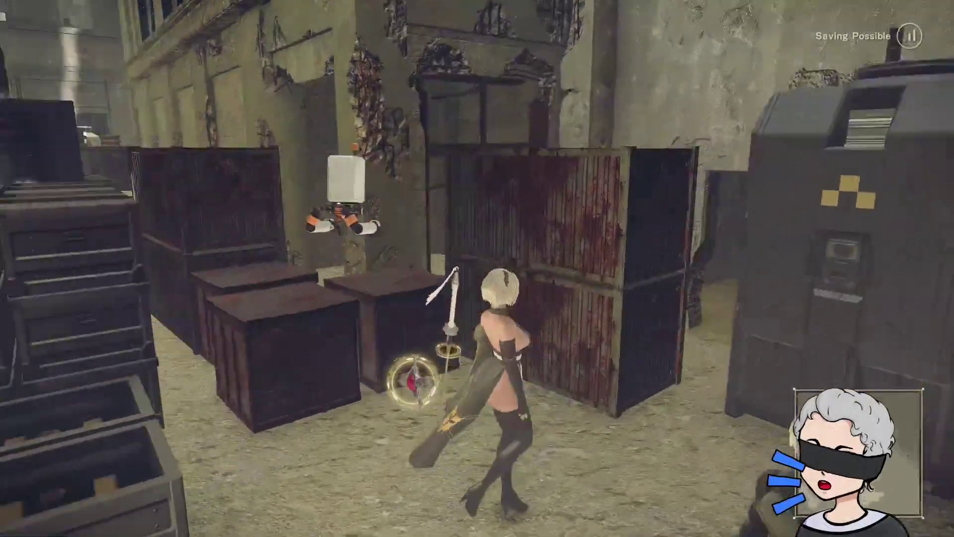
{"action": "key", "text": "s"}
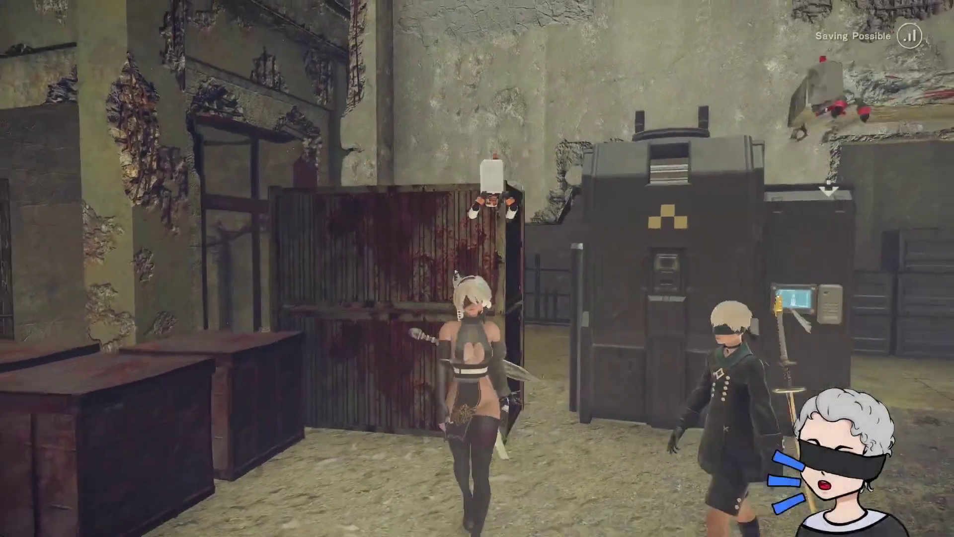
{"action": "key", "text": "w"}
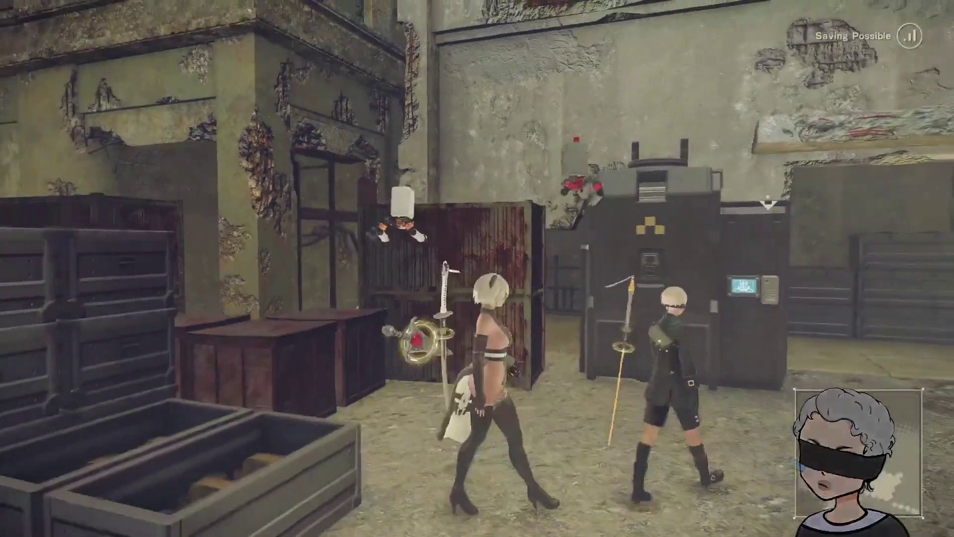
{"action": "key", "text": "a"}
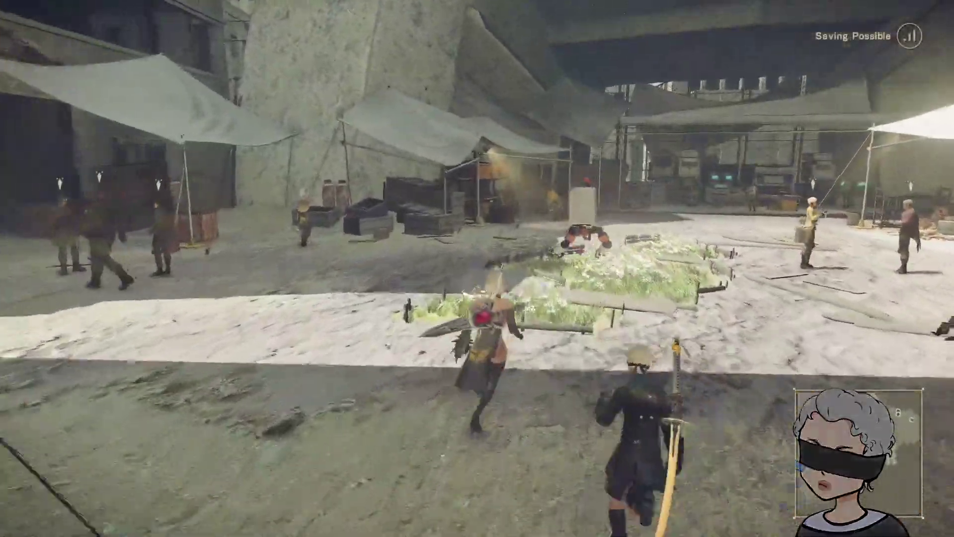
{"action": "key", "text": "a"}
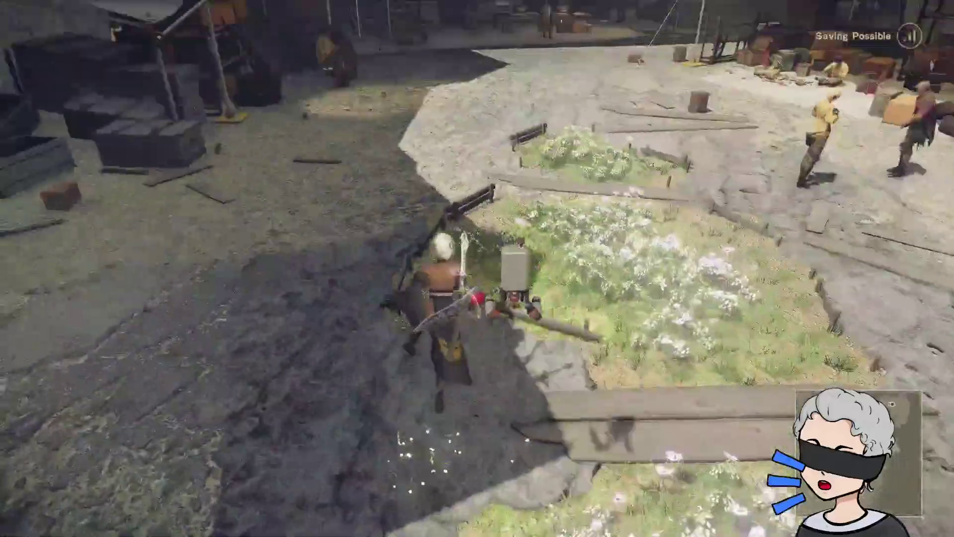
{"action": "key", "text": "w"}
{"action": "key", "text": "w"}
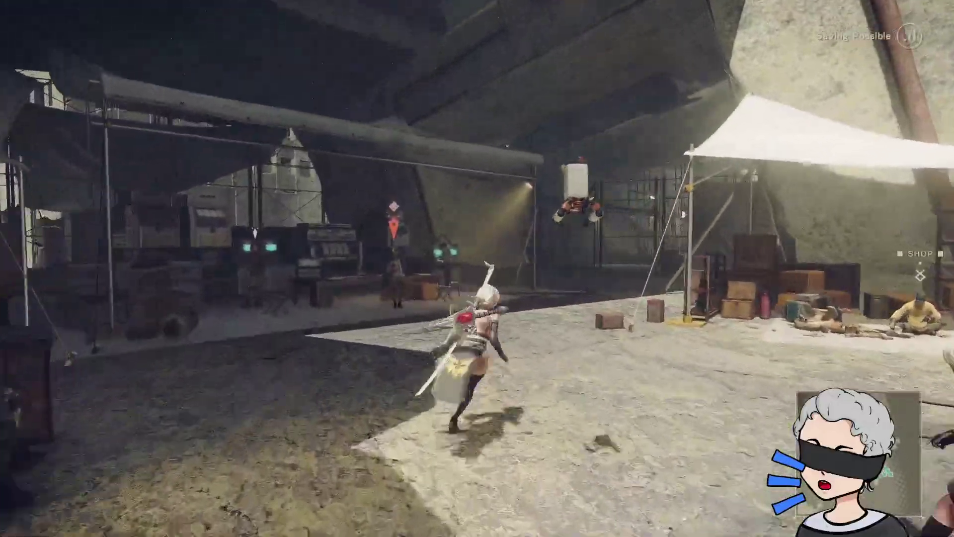
{"action": "key", "text": "w"}
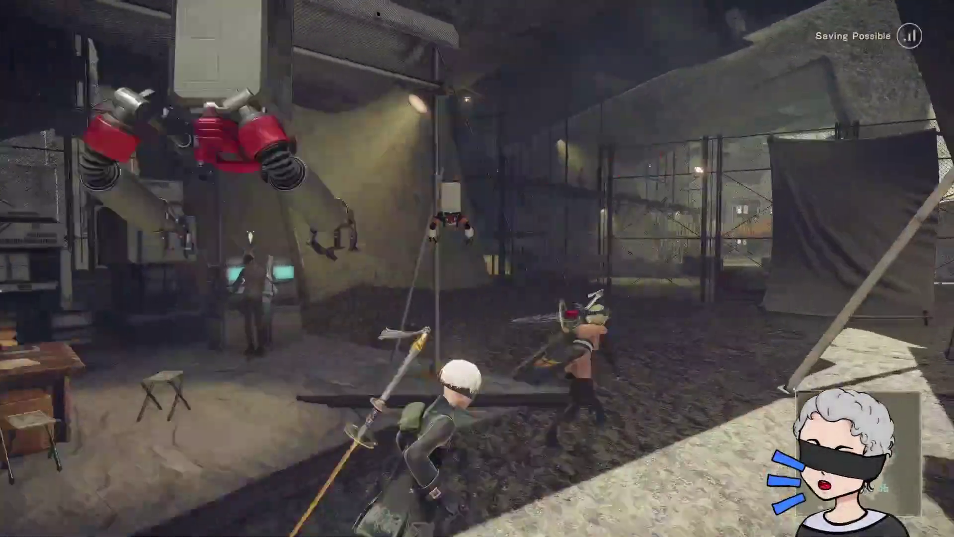
{"action": "key", "text": "w"}
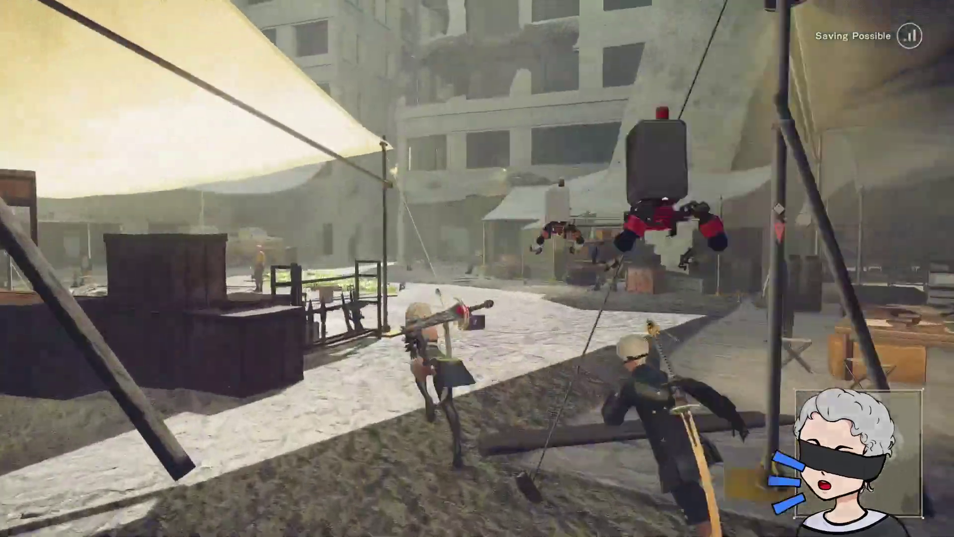
{"action": "key", "text": "w"}
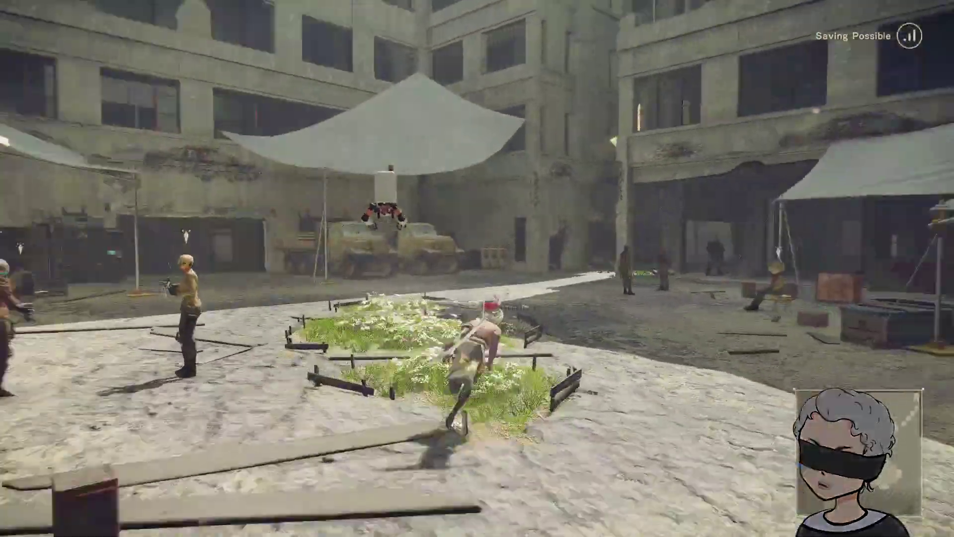
{"action": "key", "text": "w"}
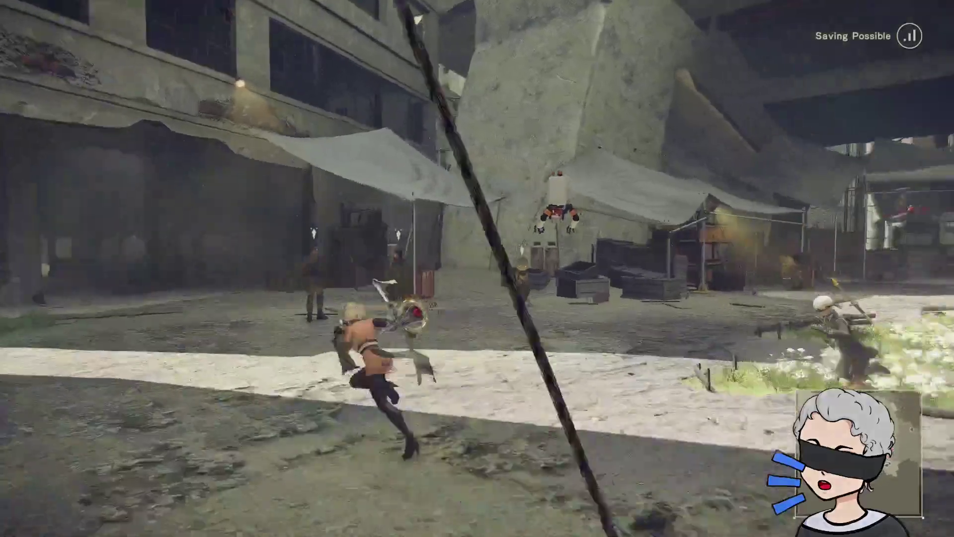
{"action": "key", "text": "w"}
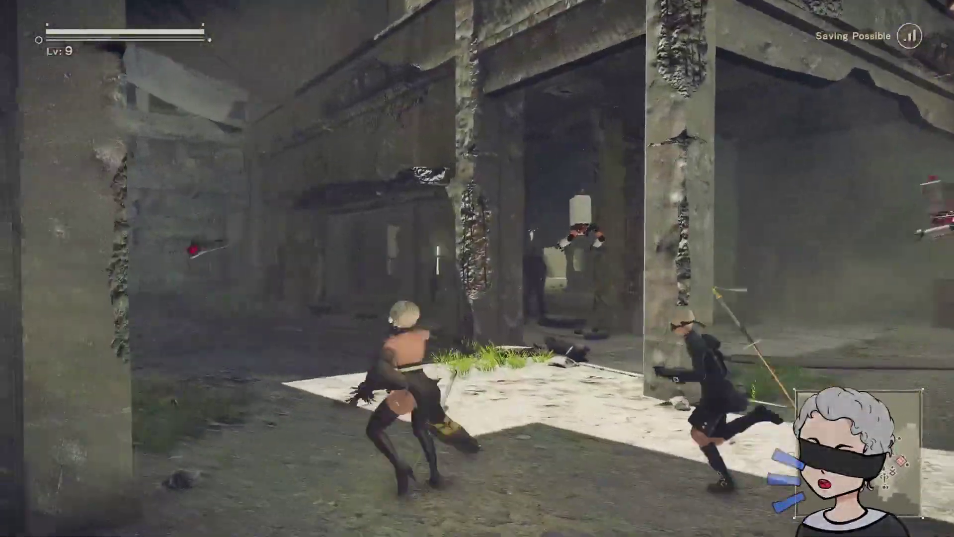
{"action": "key", "text": "w"}
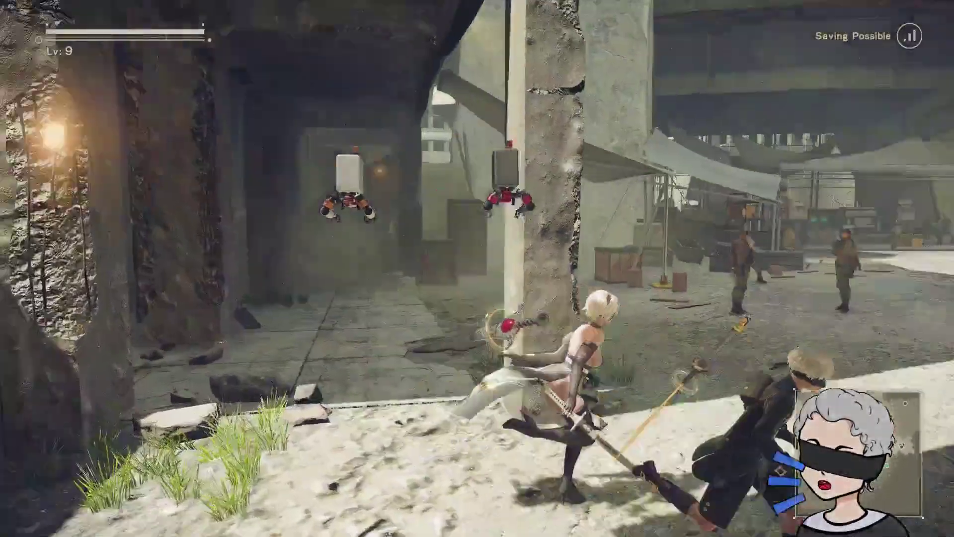
{"action": "key", "text": "w"}
{"action": "key", "text": "w"}
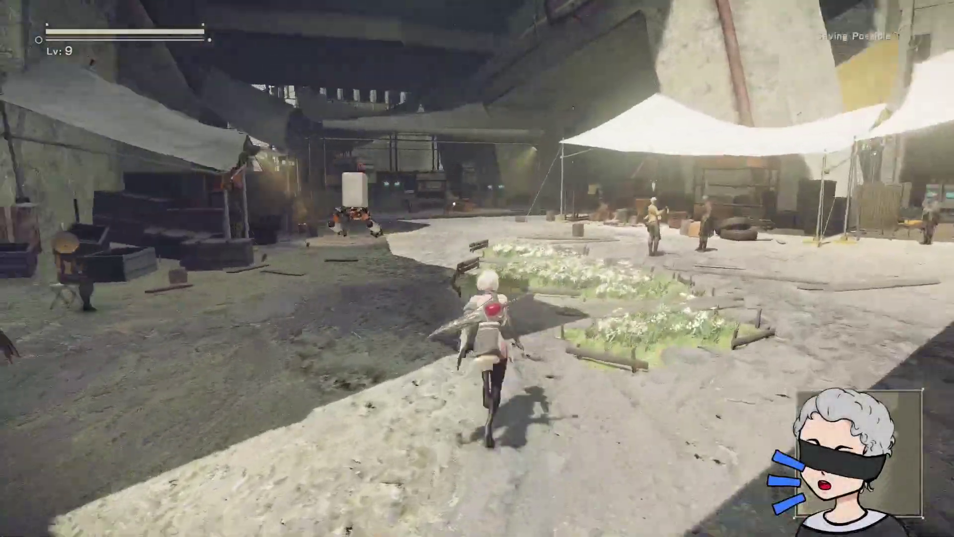
{"action": "key", "text": "w"}
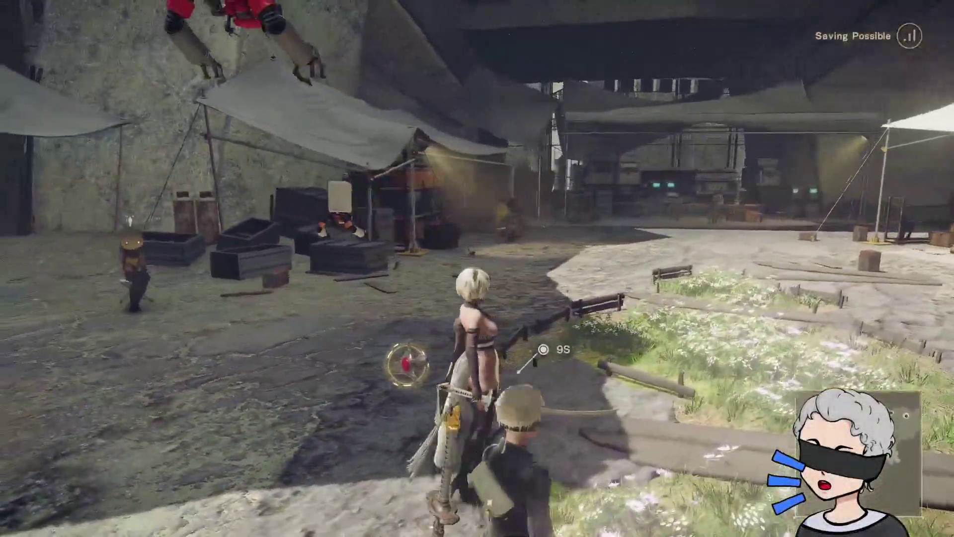
{"action": "key", "text": "w"}
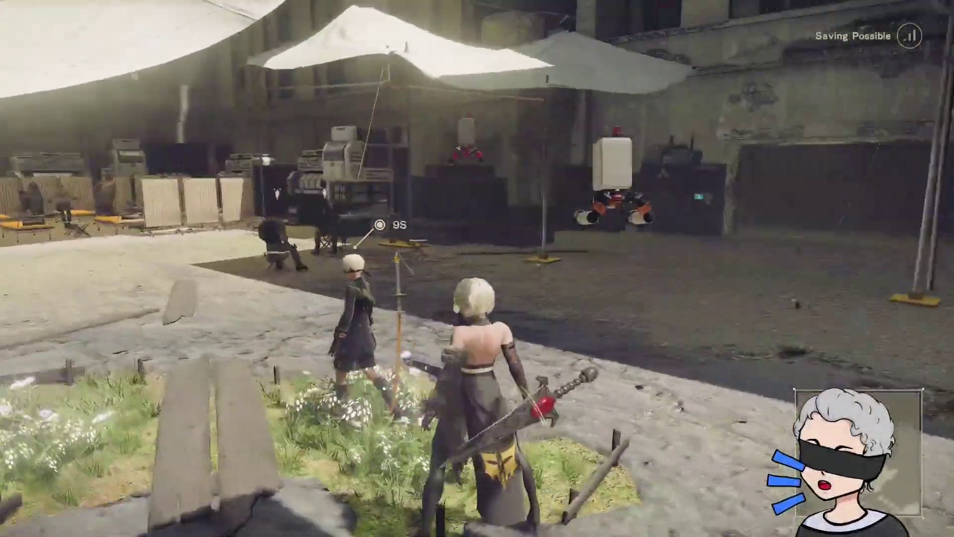
{"action": "key", "text": "w"}
{"action": "key", "text": "w"}
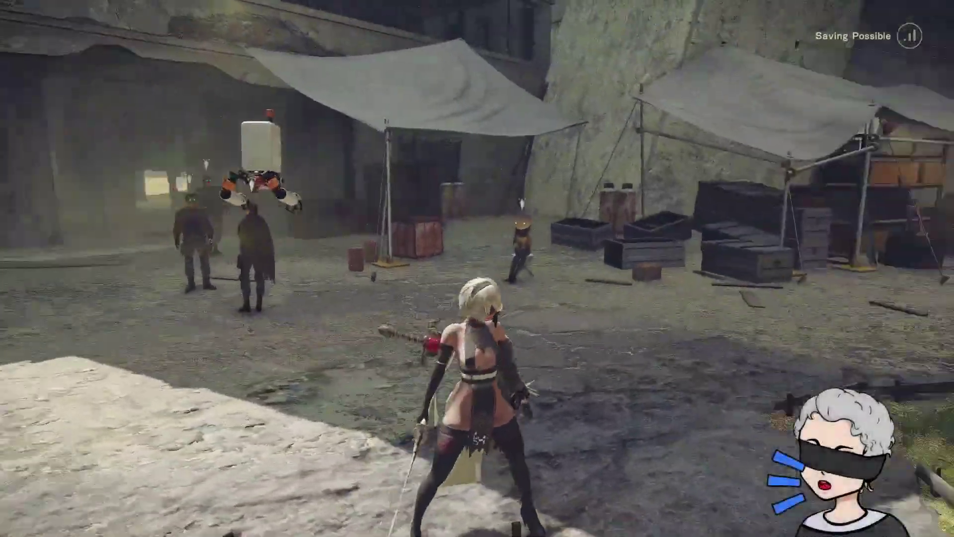
{"action": "key", "text": "w"}
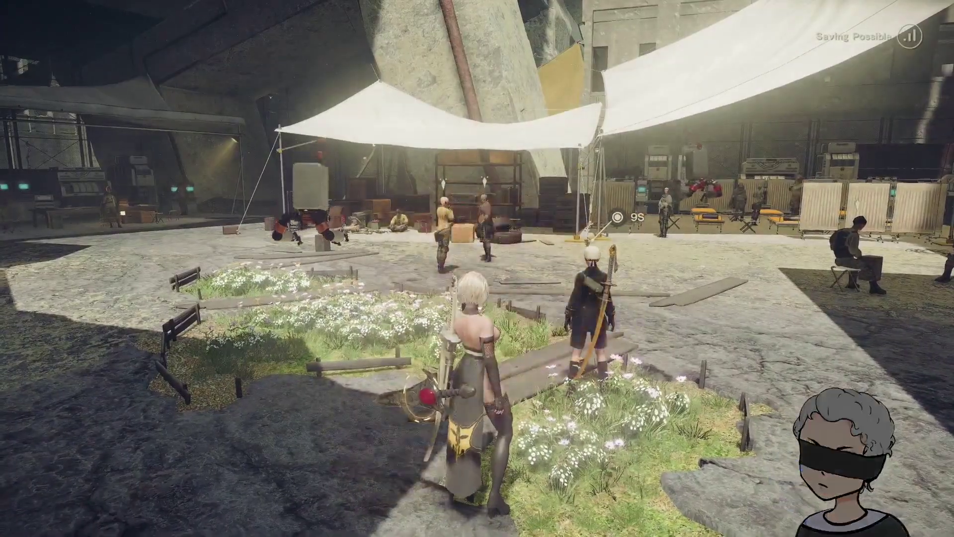
{"action": "key", "text": "w"}
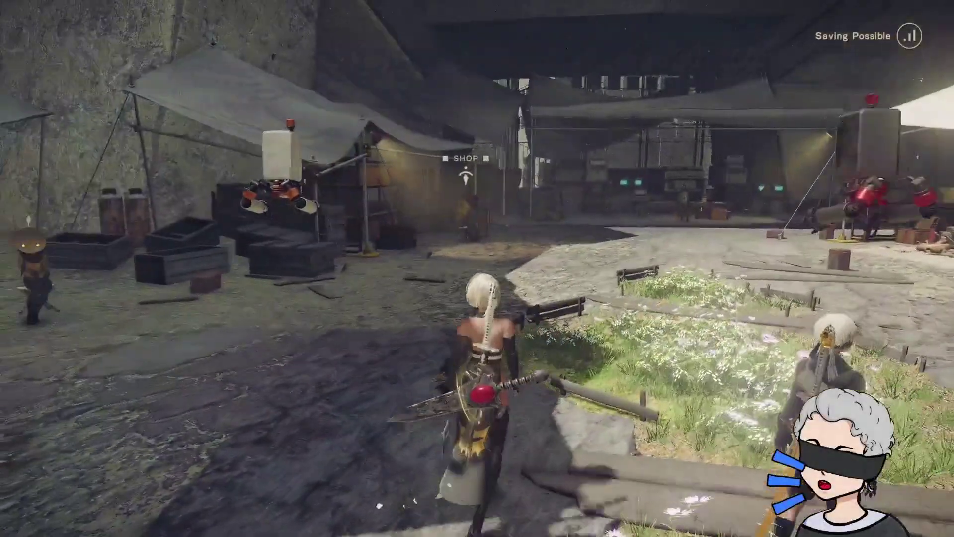
{"action": "key", "text": "w"}
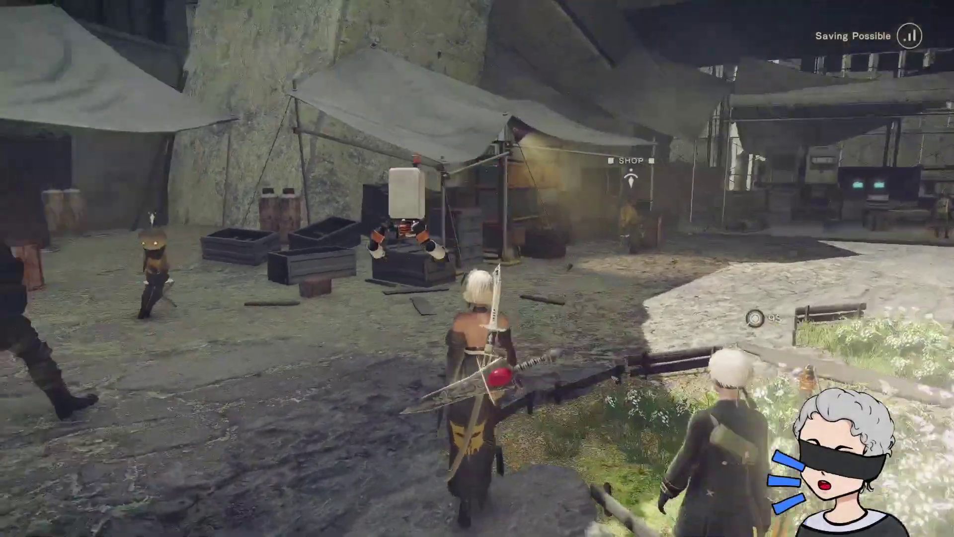
{"action": "key", "text": "w"}
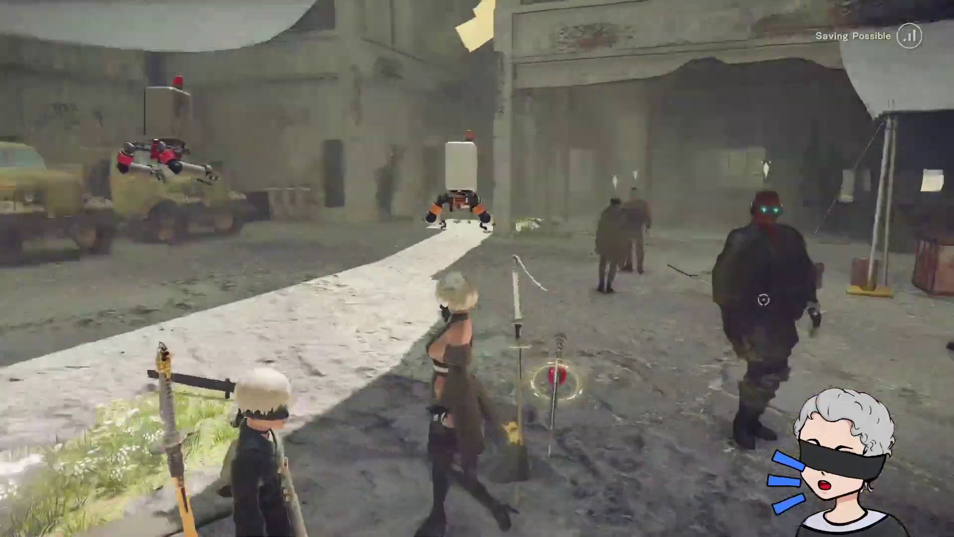
{"action": "key", "text": "w"}
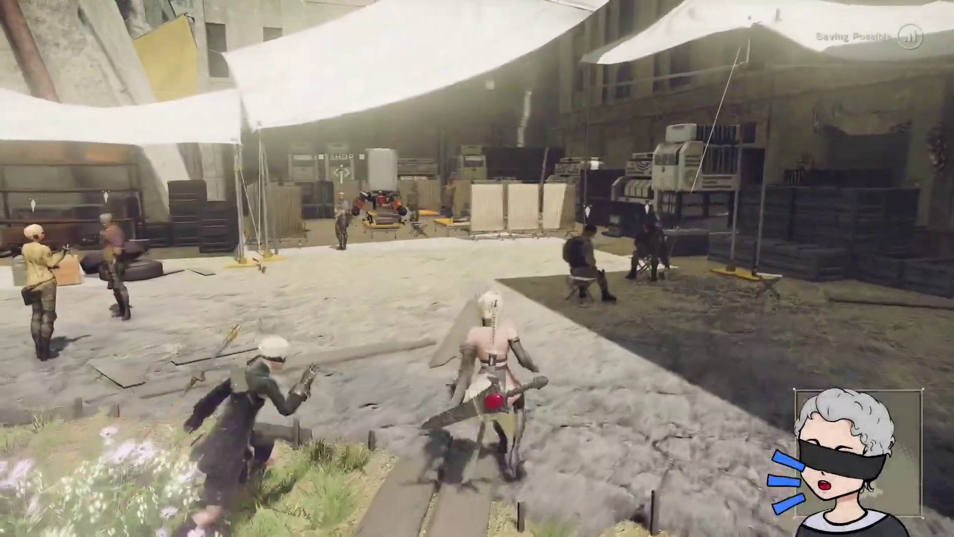